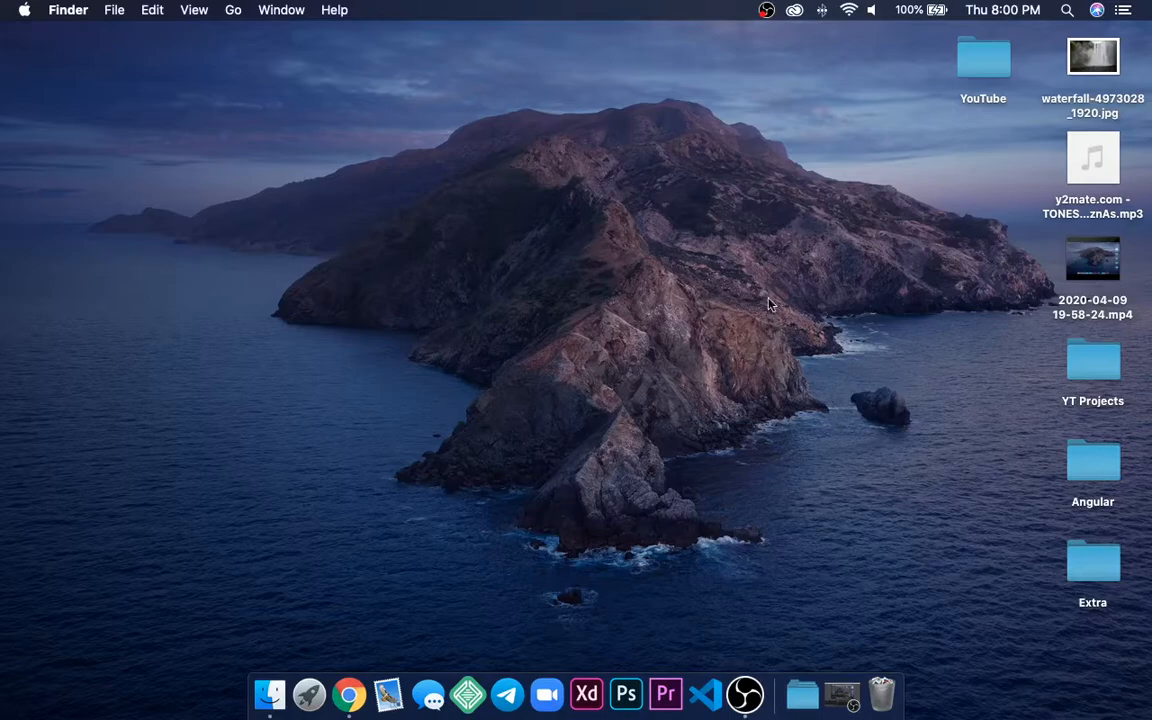
- Switch to Premiere Pro and start a new project
left_click(665, 693)
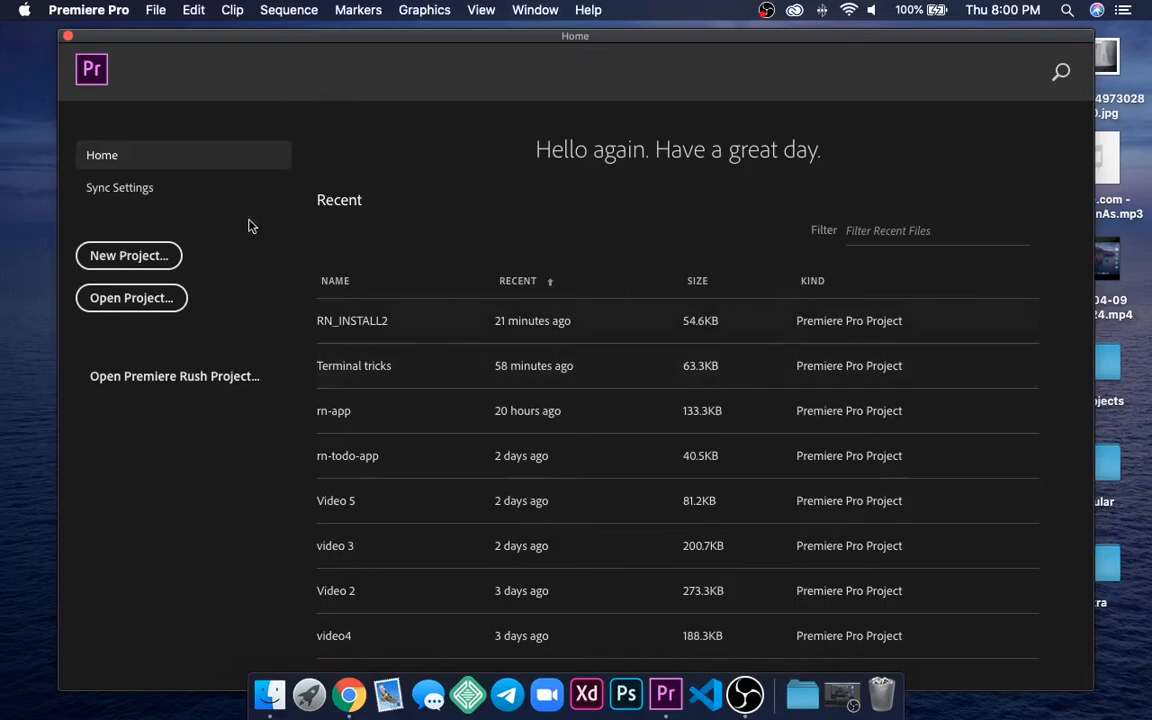
left_click(147, 14)
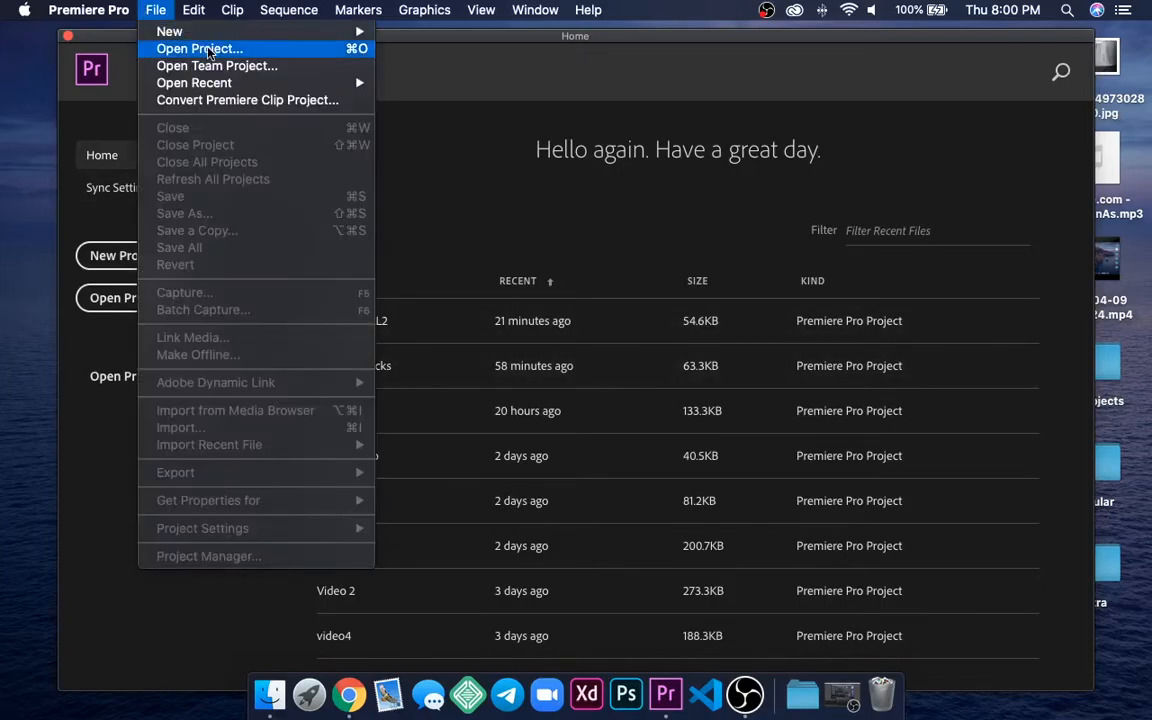
mouse_move(210, 35)
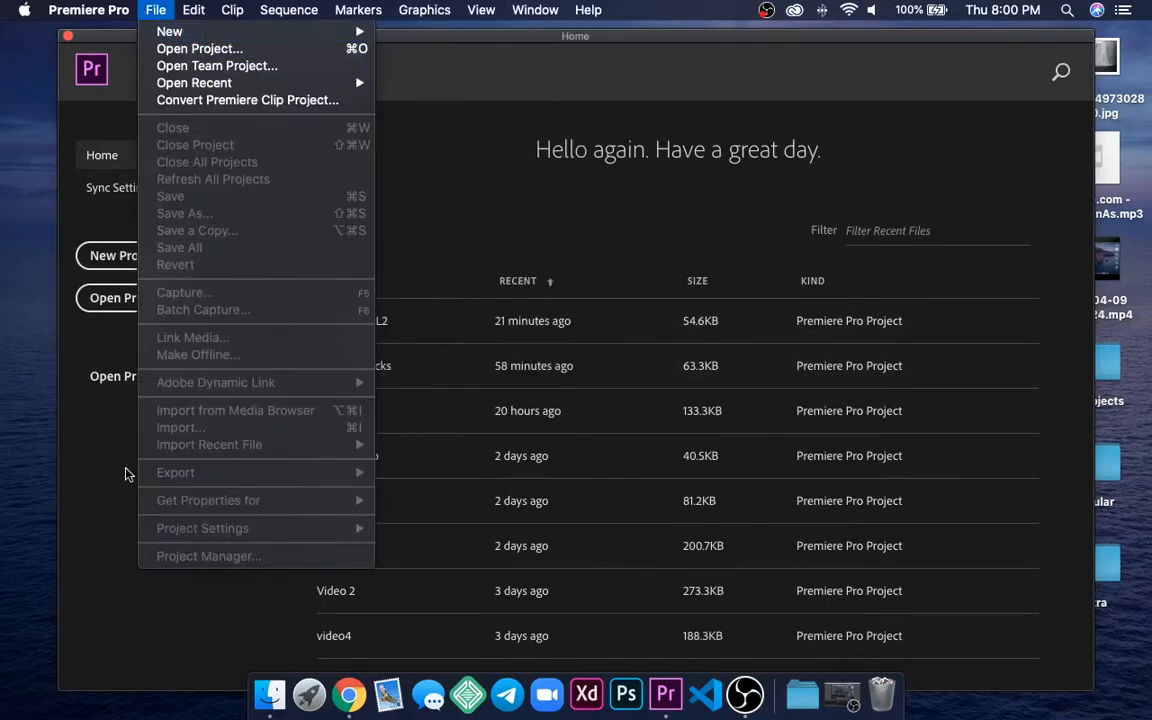
left_click(133, 256)
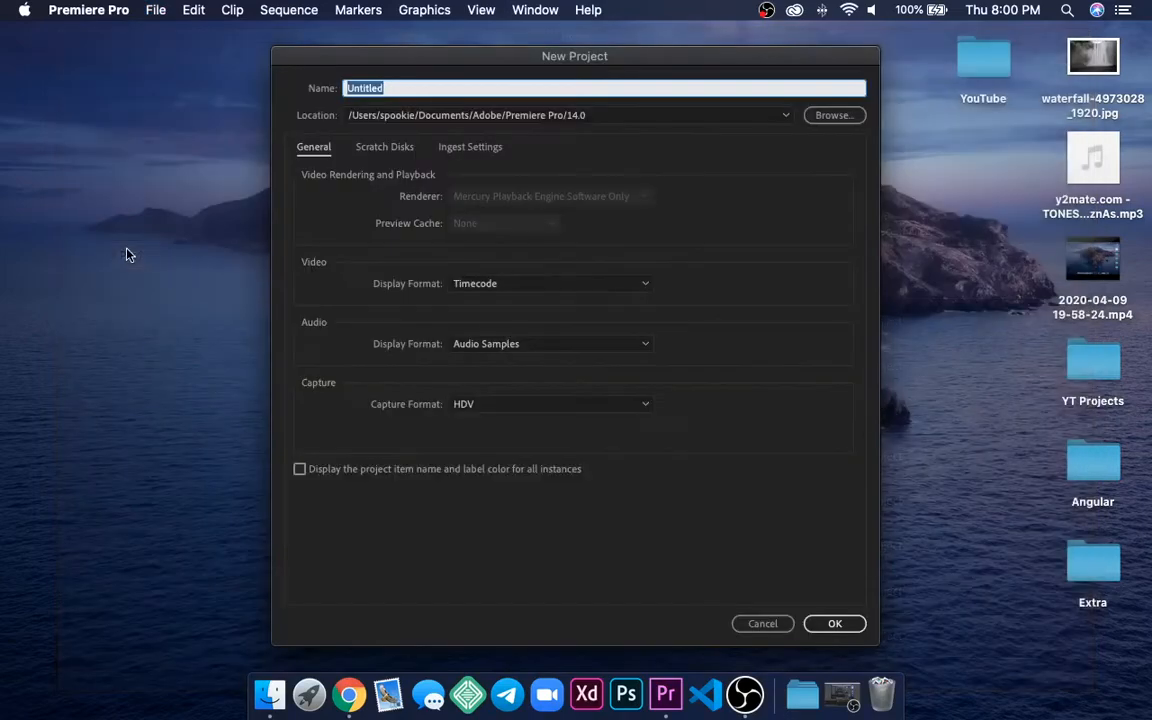
- Name the new project "Premiere pro tutorials" and create it in the default location
key("BackSpace")
key("BackSpace")
key("BackSpace")
key("BackSpace")
key("BackSpace")
key("BackSpace")
key("BackSpace")
key("BackSpace")
key("BackSpace")
type("Premiere pro tutorials")
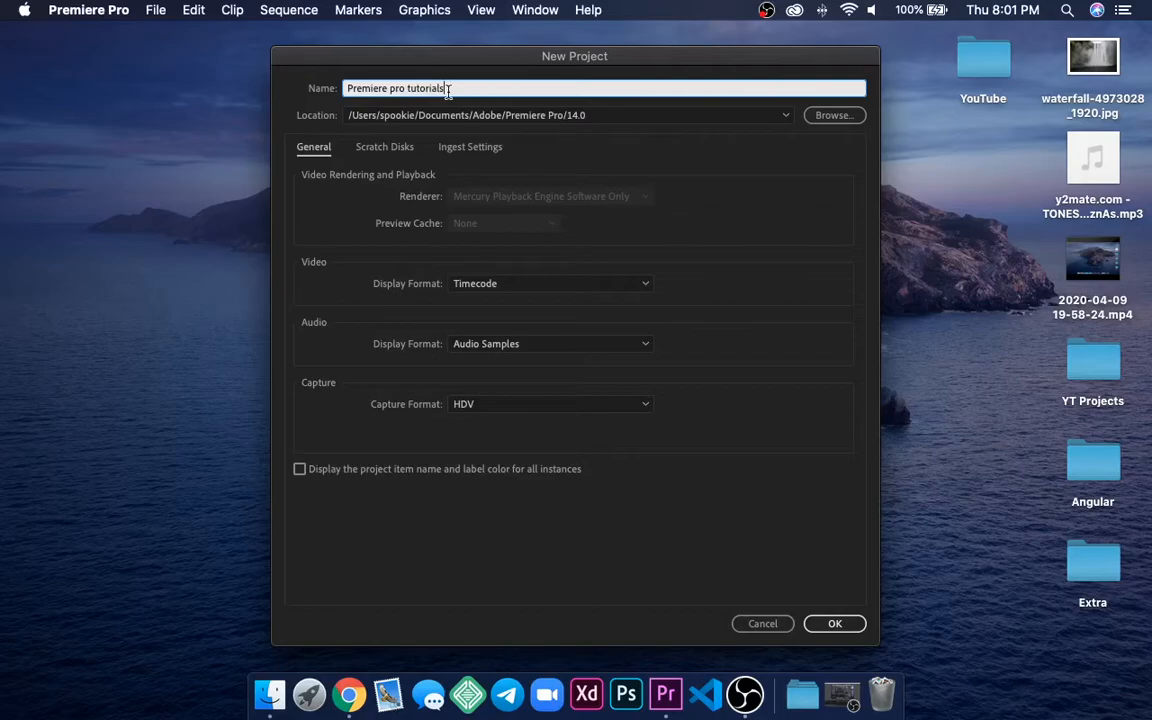
left_click(855, 624)
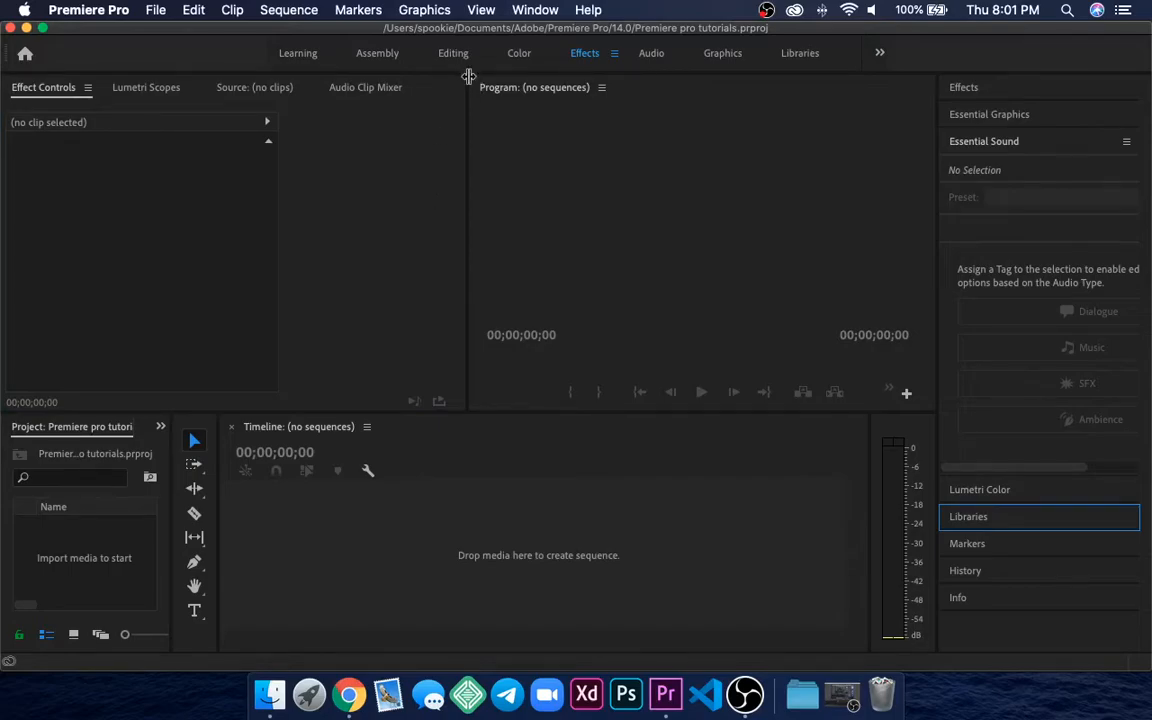
- Try out panel resizing by narrowing the Effect Controls area and widening the Project panel
left_click_drag(479, 66, 434, 72)
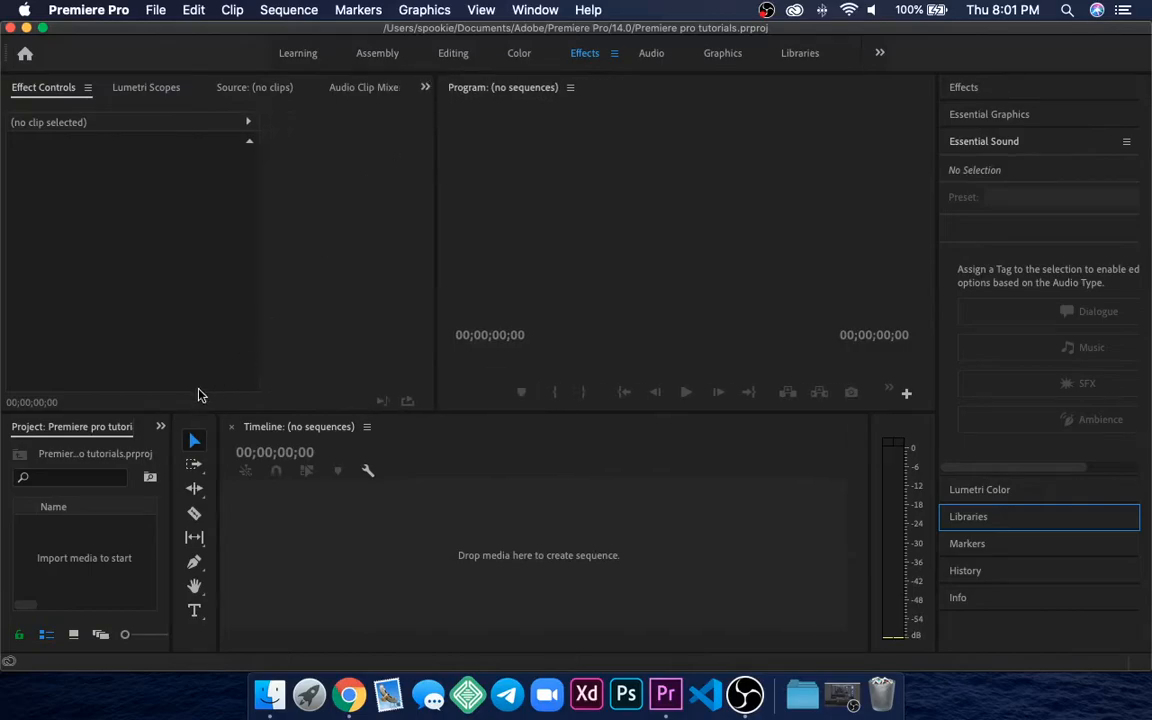
left_click_drag(174, 426, 328, 432)
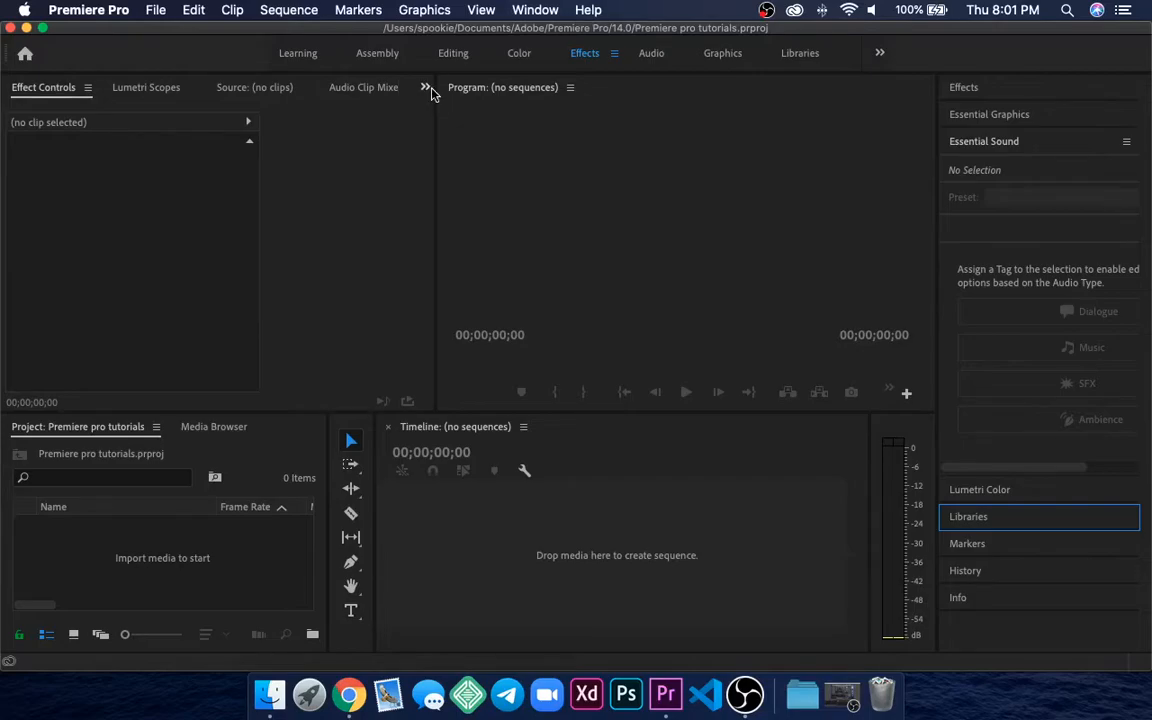
left_click_drag(437, 85, 432, 83)
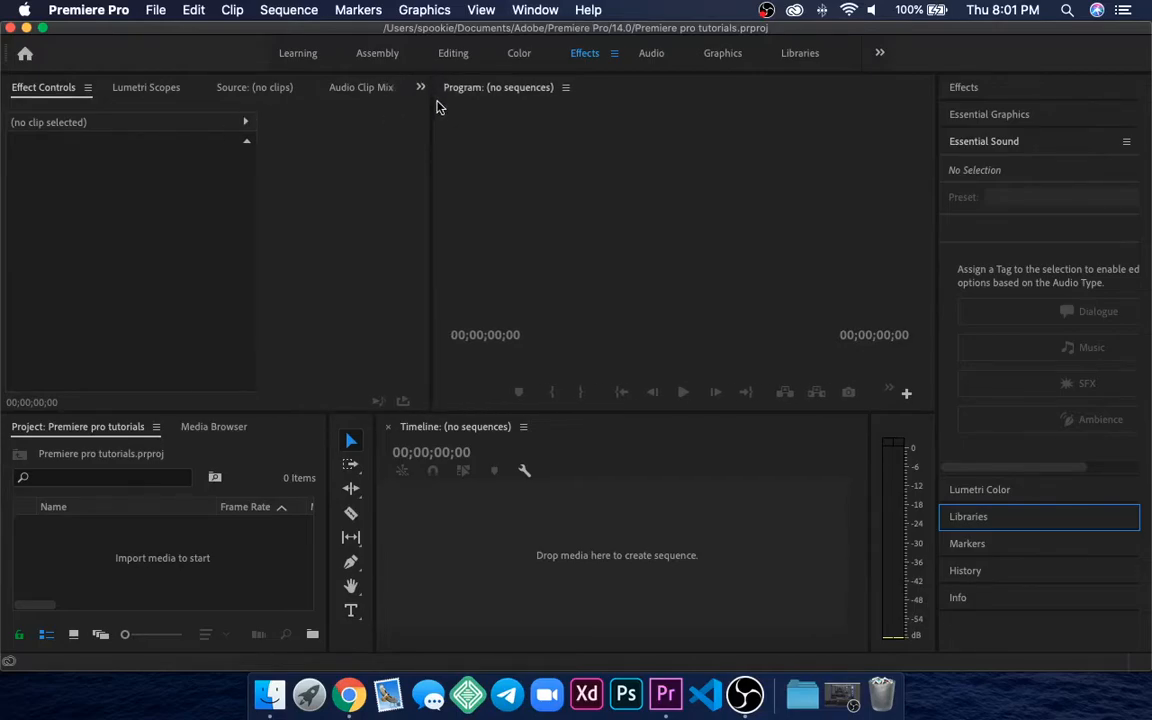
- Reset the Effects workspace to its saved layout
left_click(533, 10)
mouse_move(520, 31)
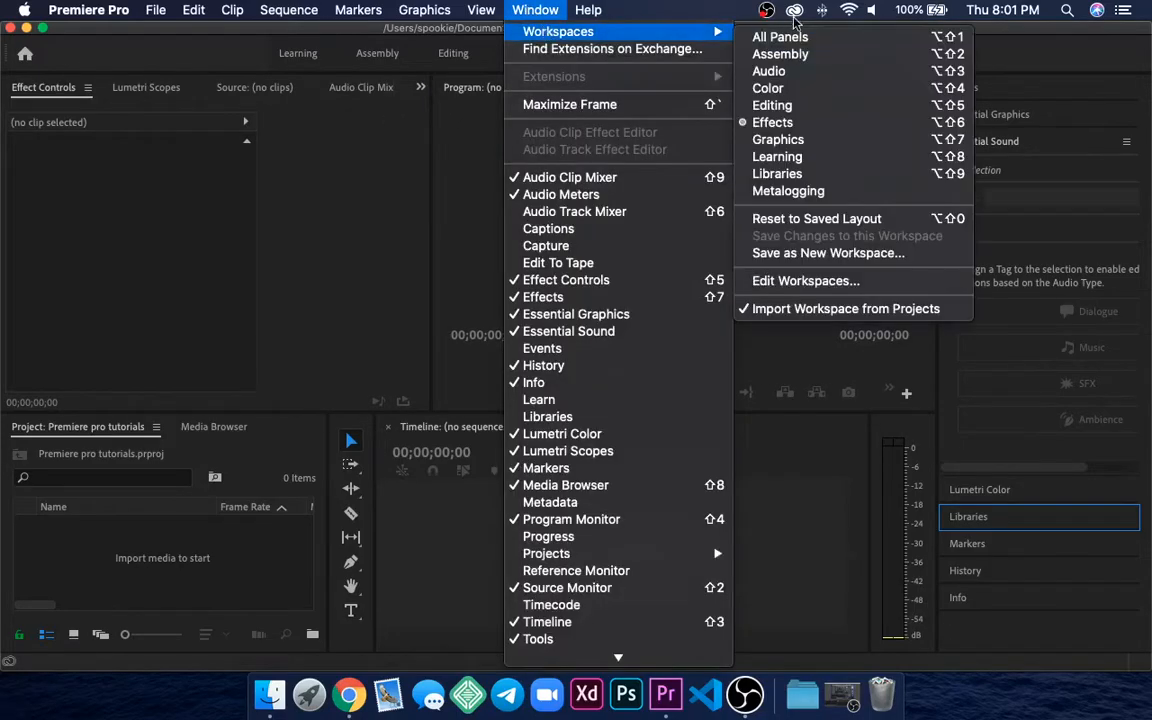
left_click(792, 219)
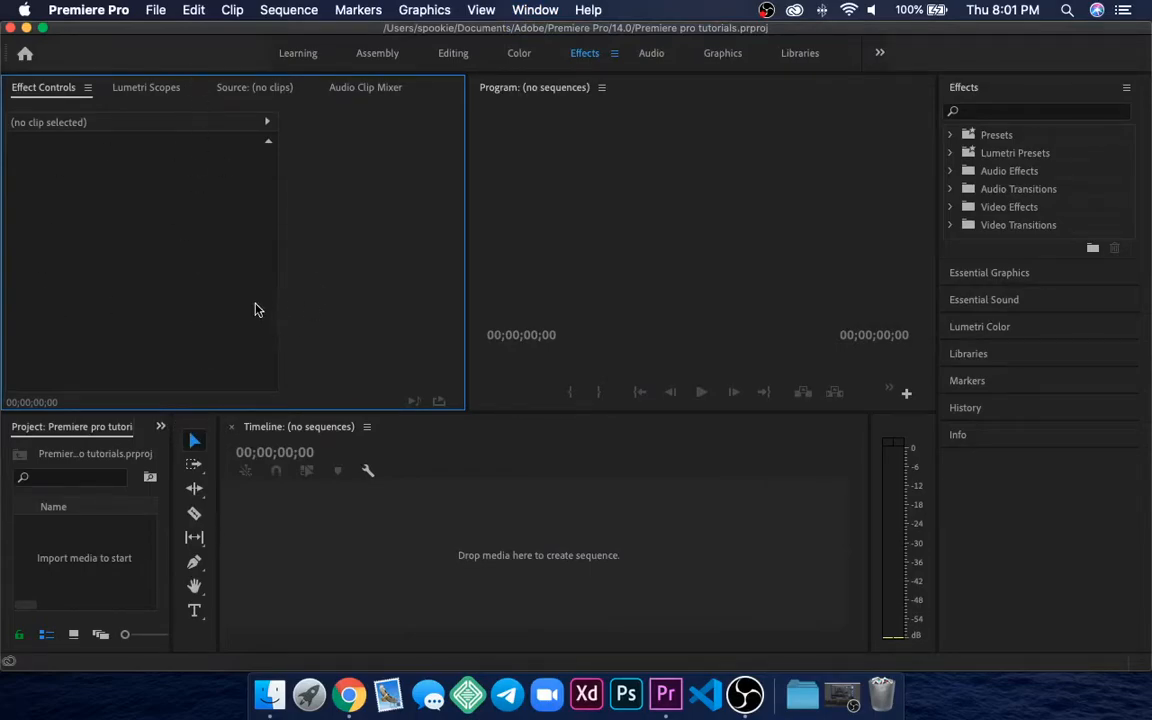
left_click(88, 561)
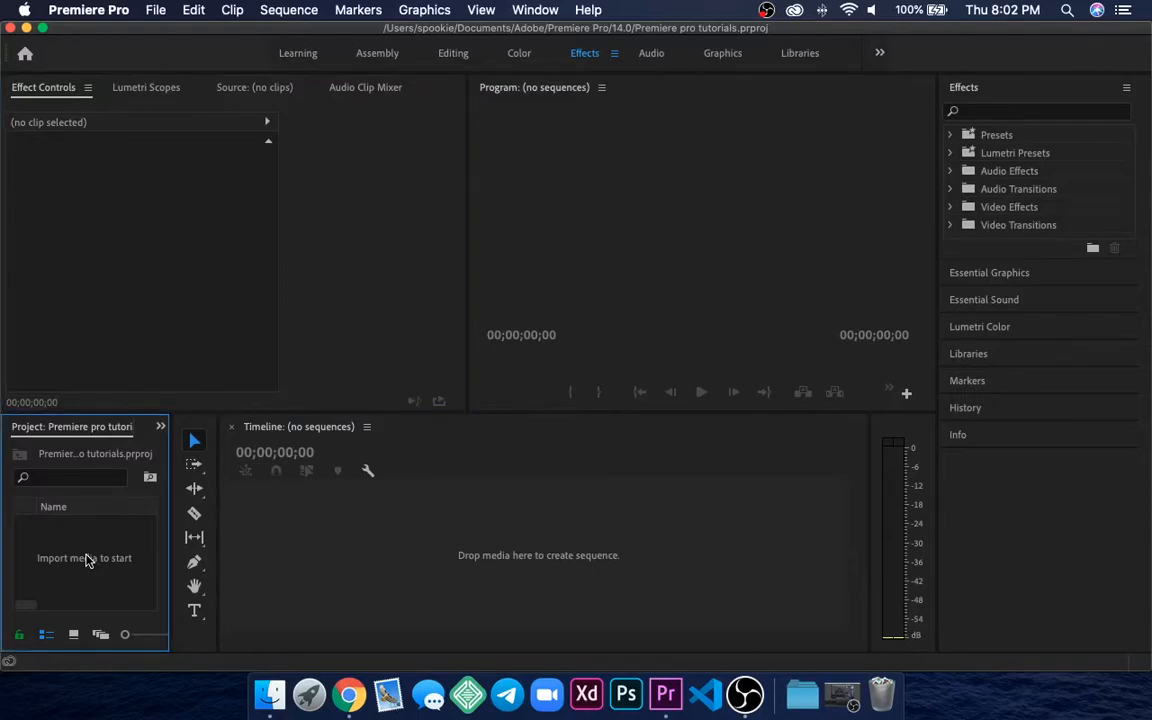
double_click(88, 561)
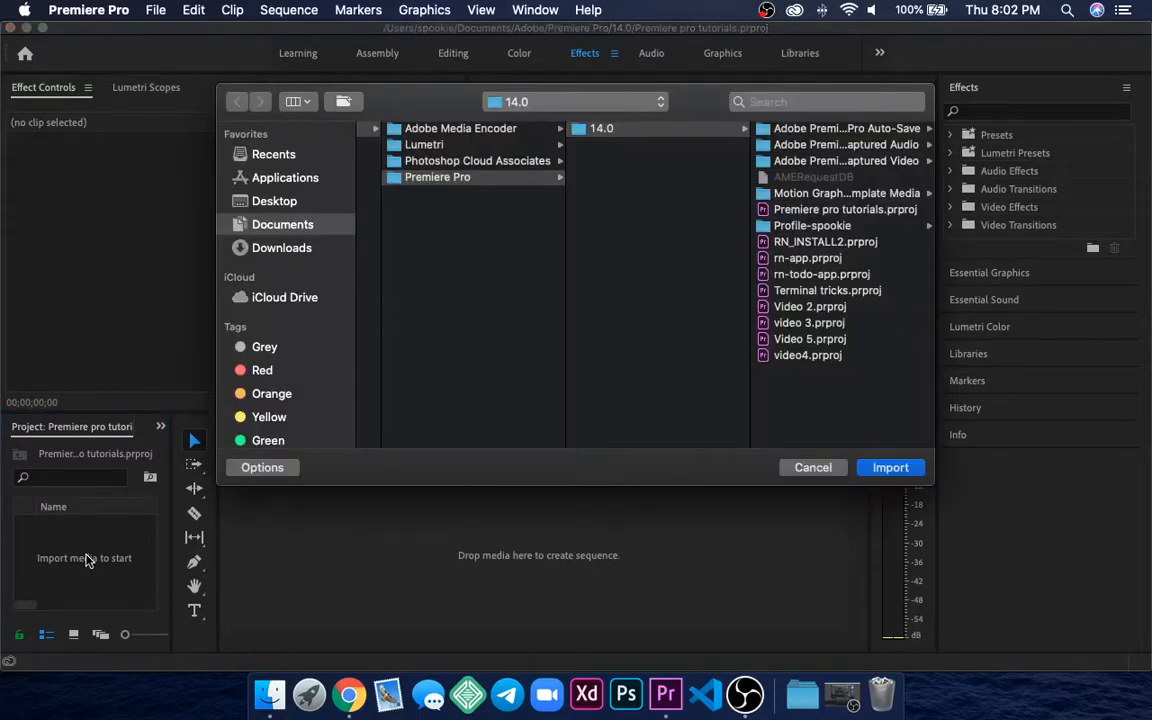
scroll(625, 172, "left", 3)
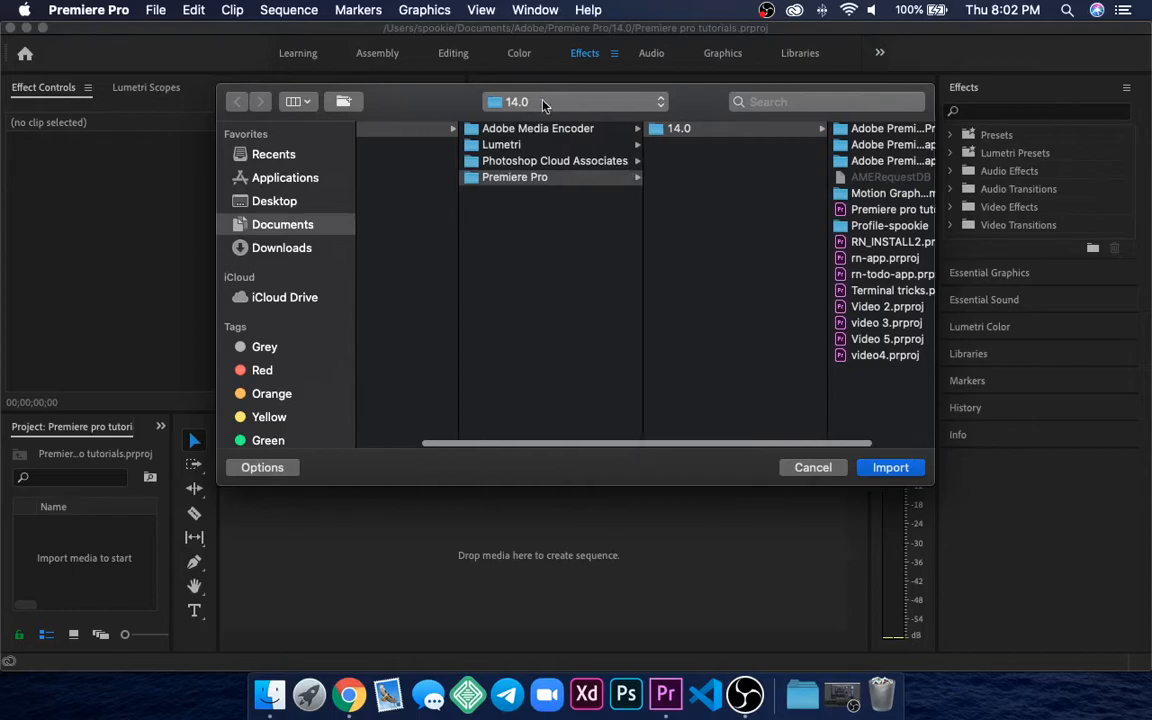
left_click(274, 201)
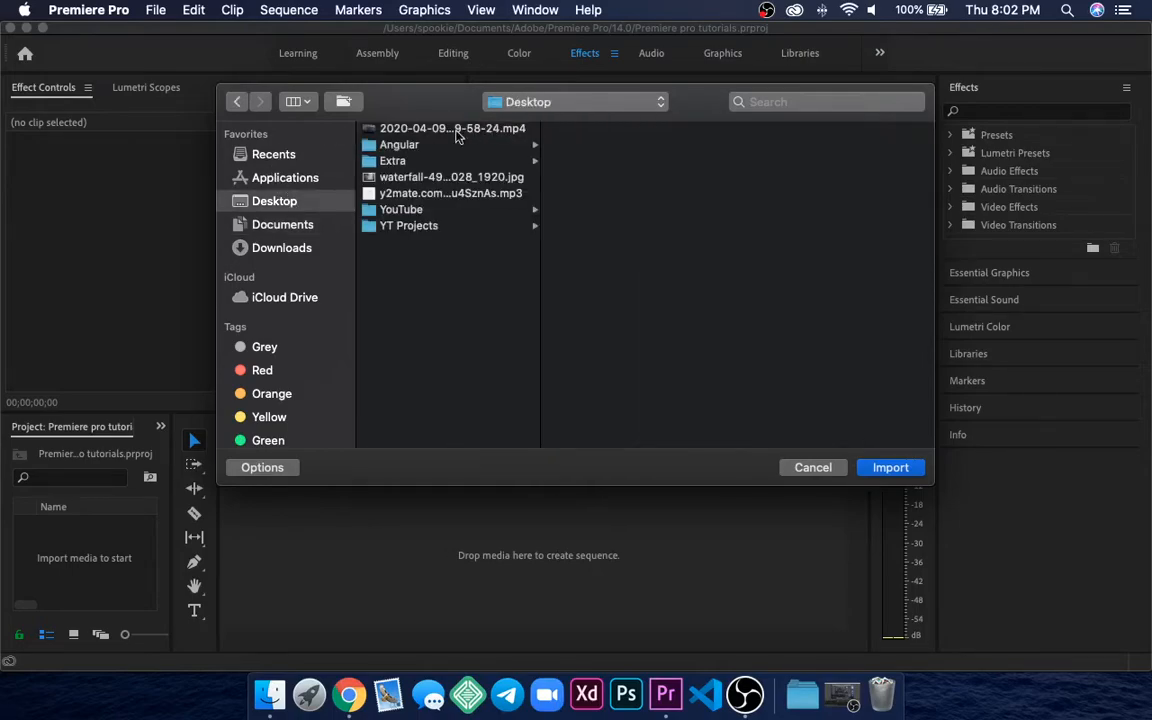
left_click(425, 130)
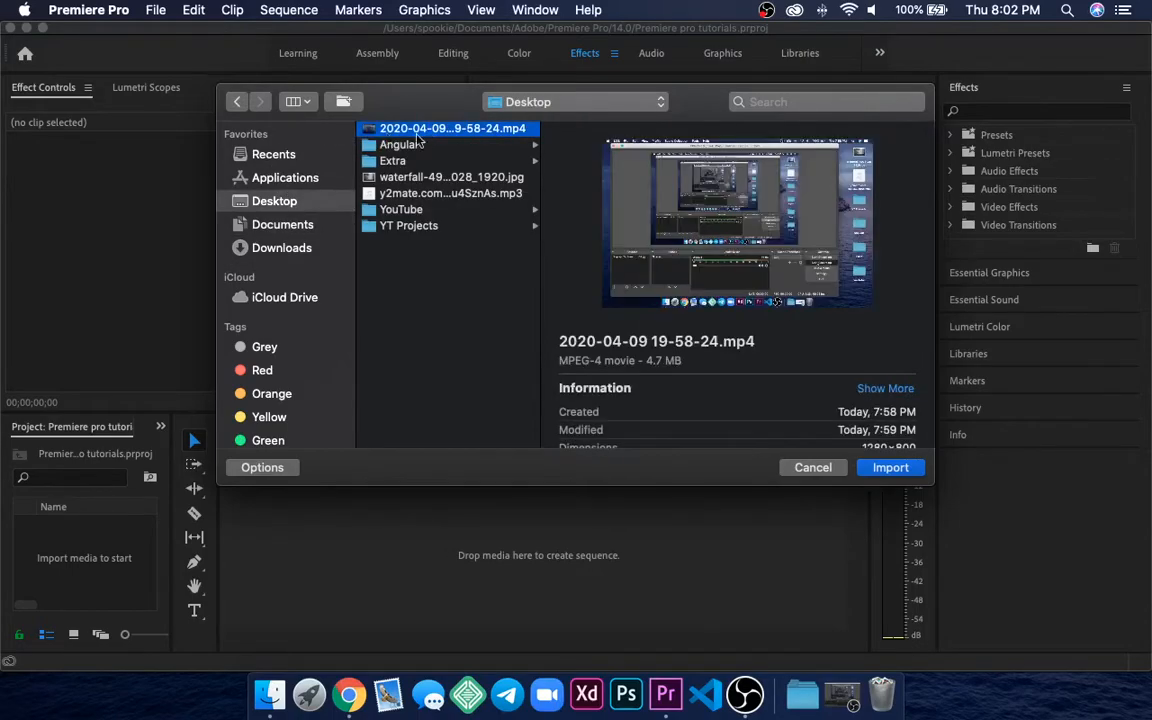
left_click(889, 466)
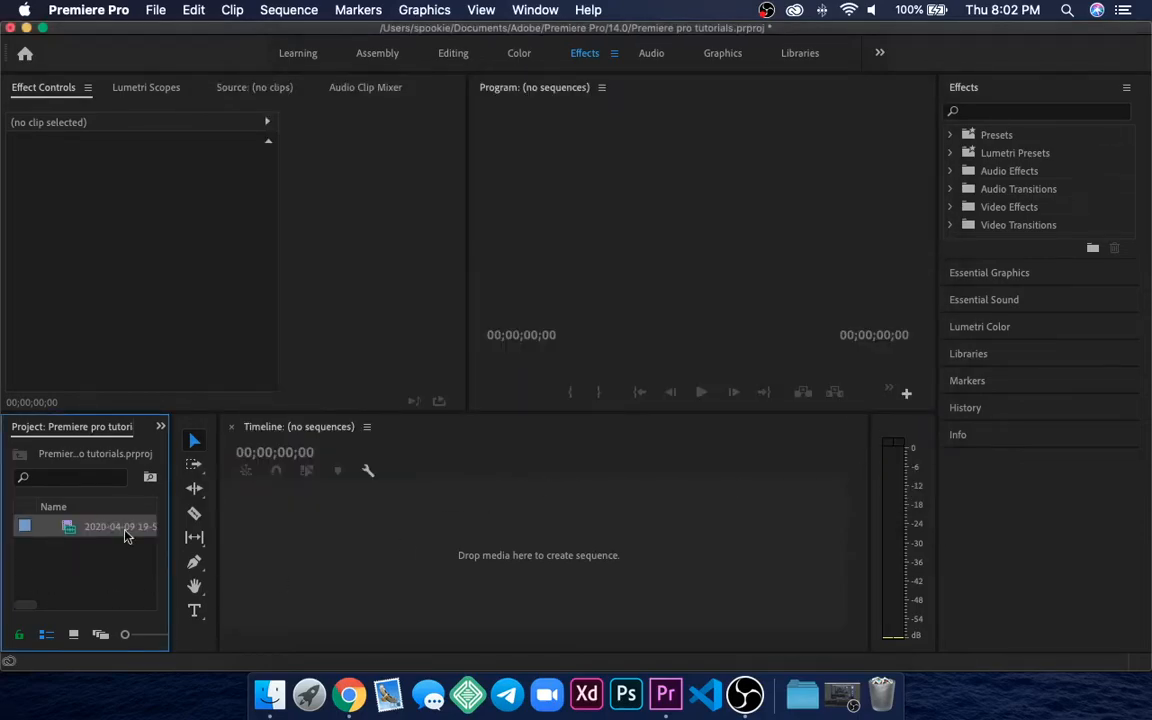
- Open the imported video in the Source monitor, play it to 00:00:04:46 and mark the In point there
left_click(88, 570)
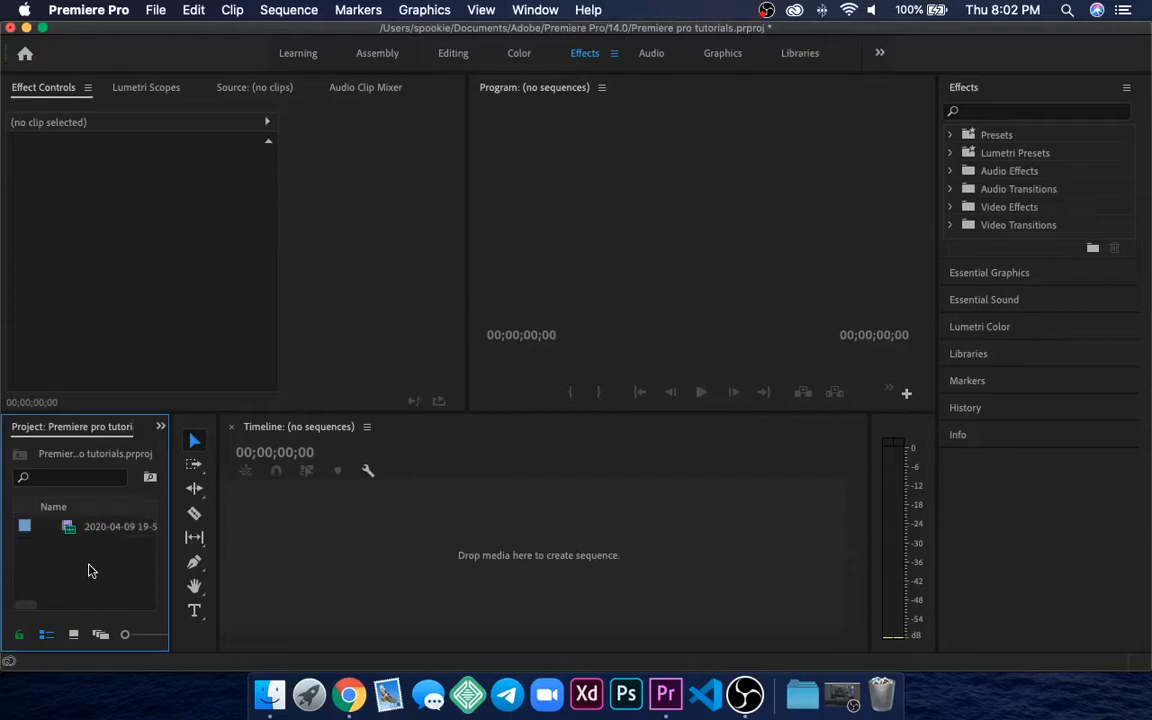
left_click_drag(92, 533, 83, 563)
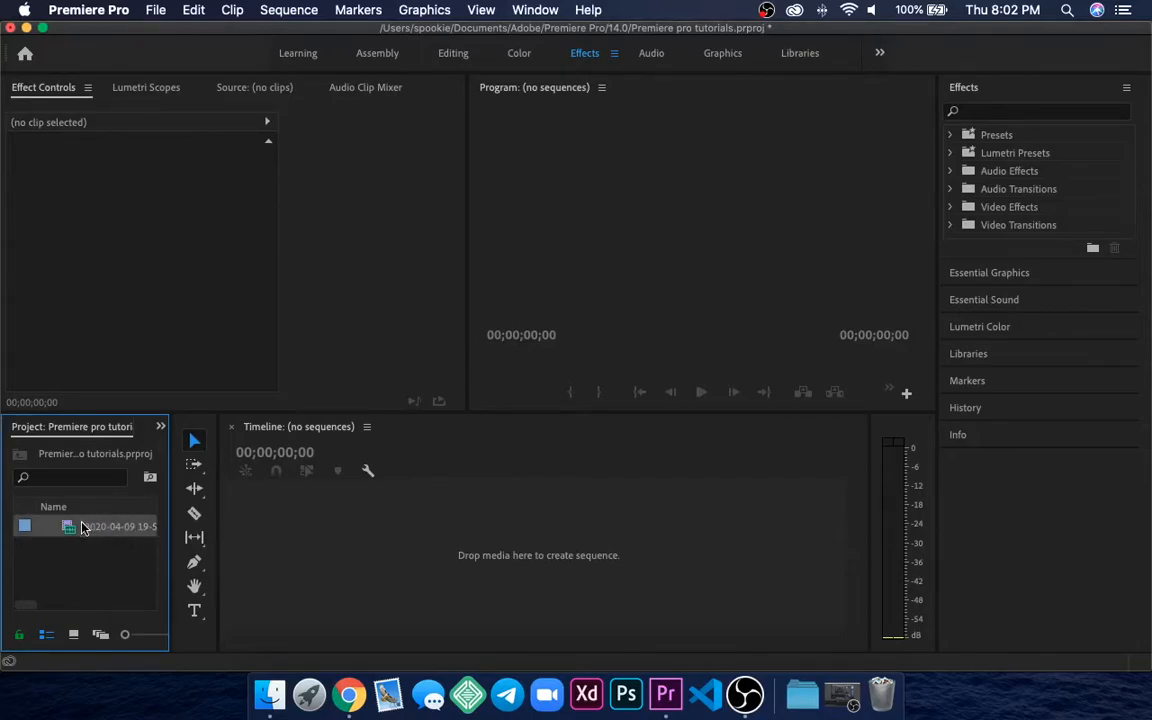
double_click(83, 527)
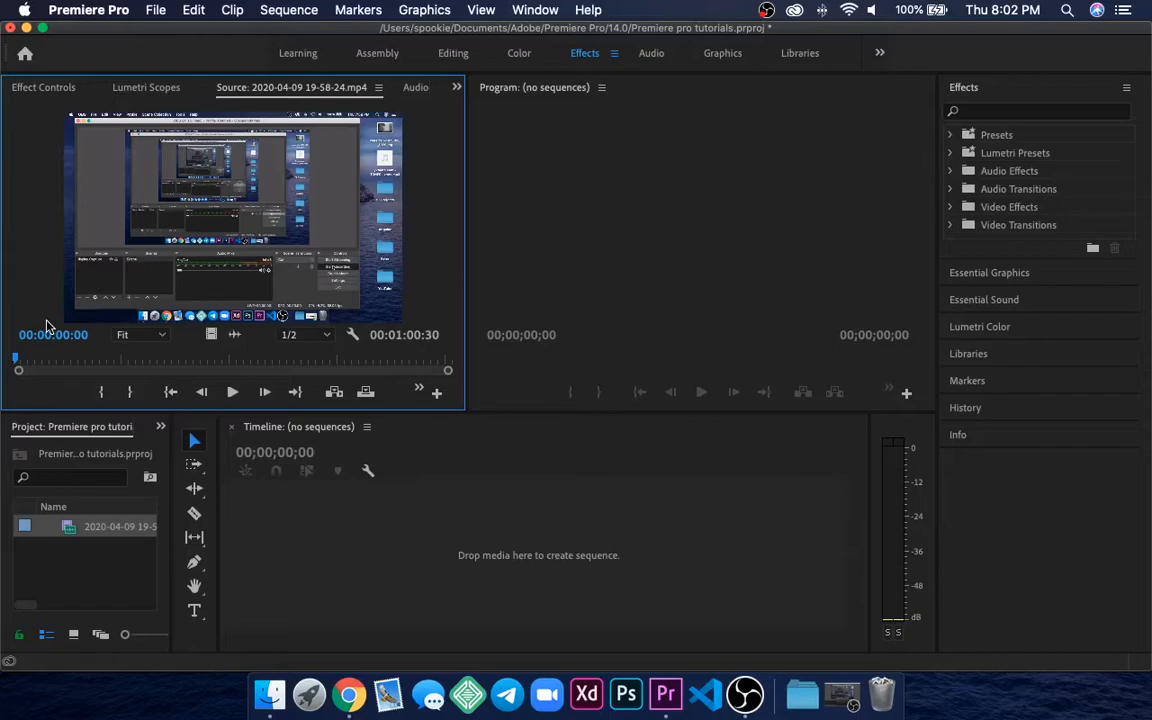
left_click(232, 392)
left_click(232, 392)
left_click(225, 394)
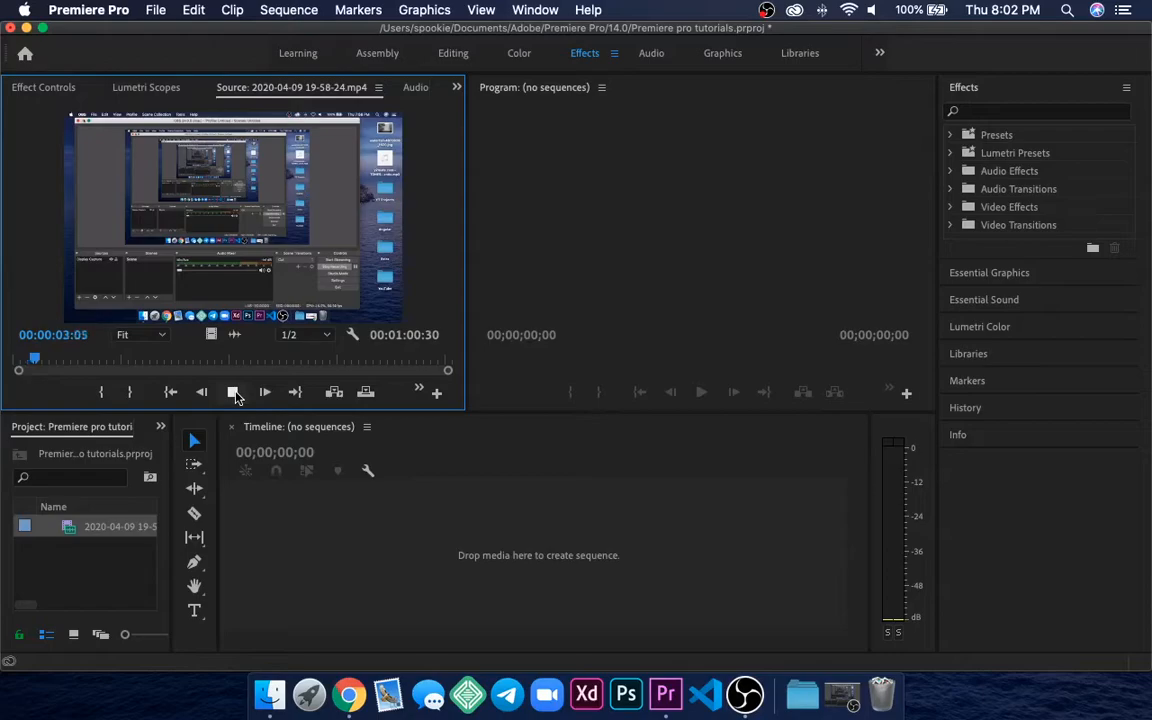
left_click(234, 393)
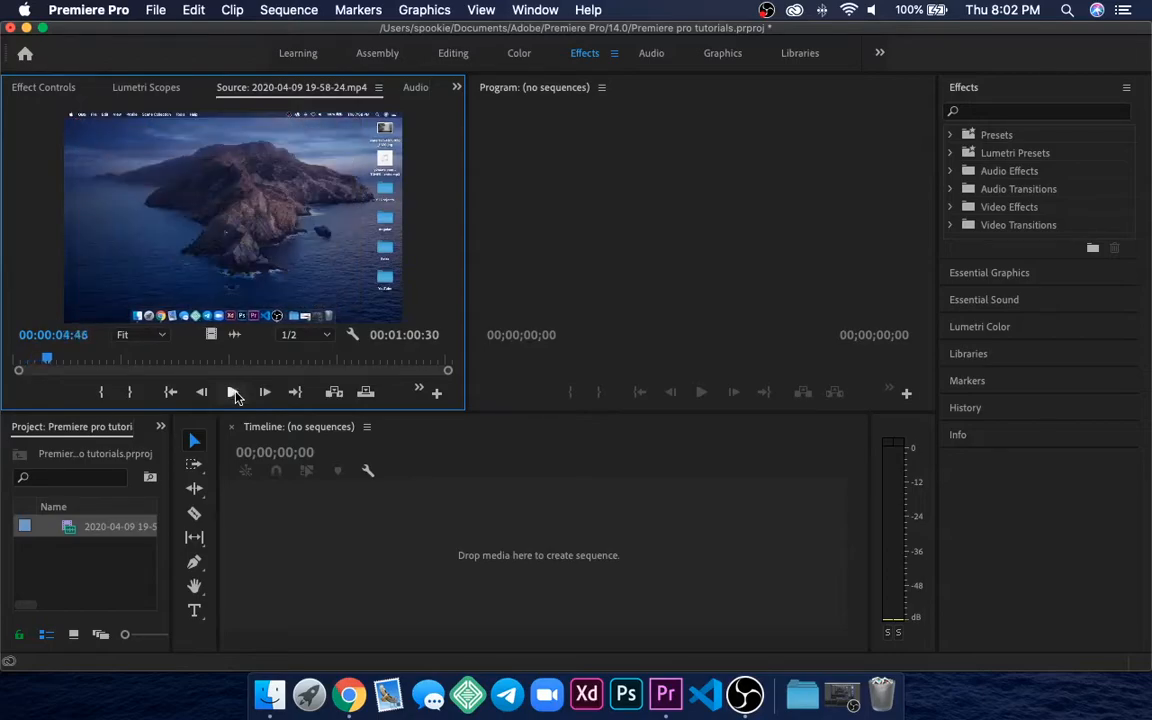
left_click(101, 392)
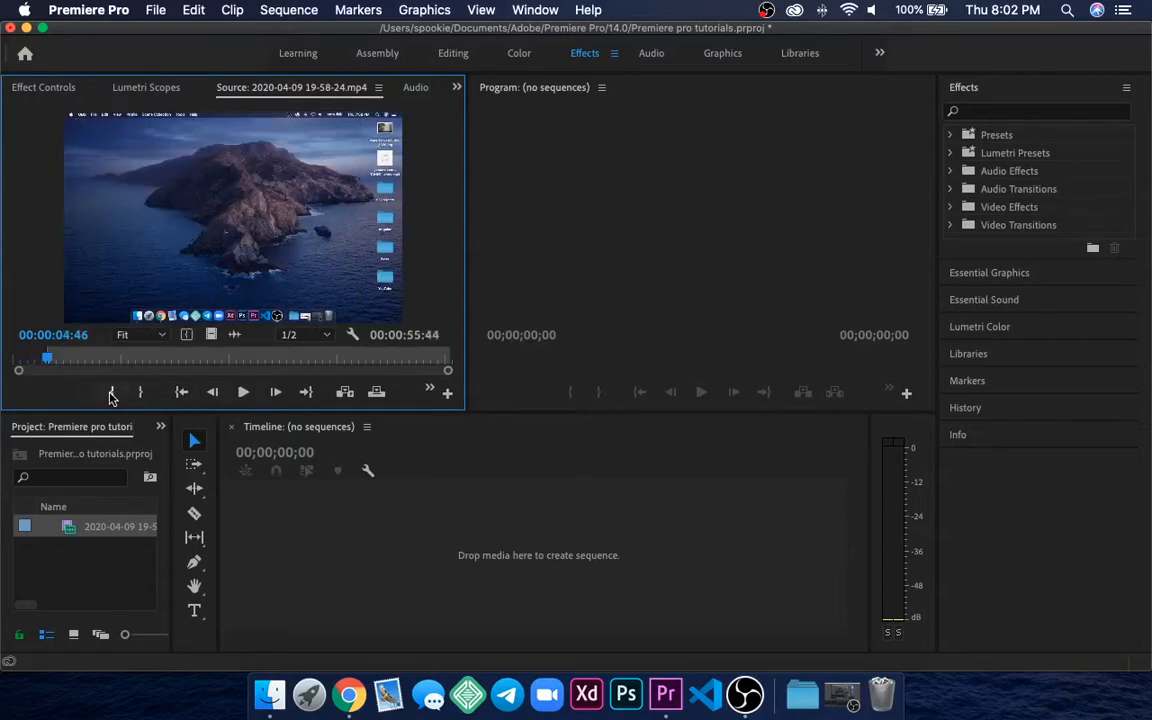
- Mark the Out point at 00:00:07:09, add only the excerpt's video to the empty timeline as a new sequence, and play it
left_click(242, 393)
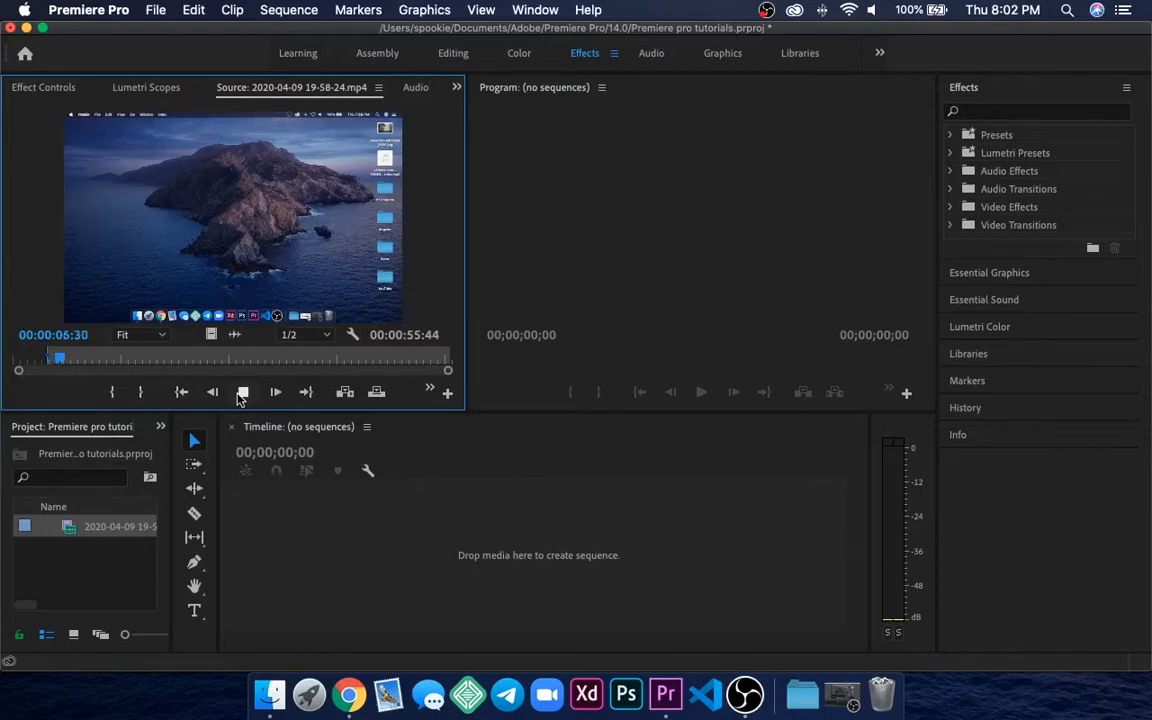
left_click(242, 393)
left_click(139, 392)
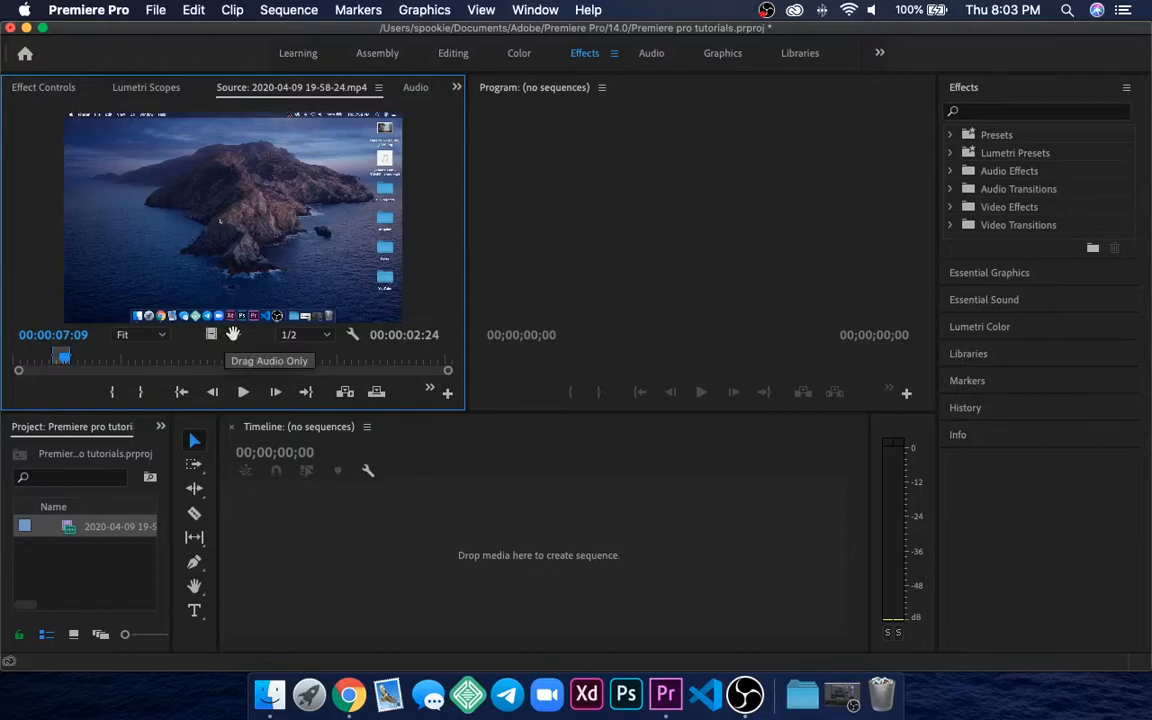
left_click_drag(210, 335, 262, 519)
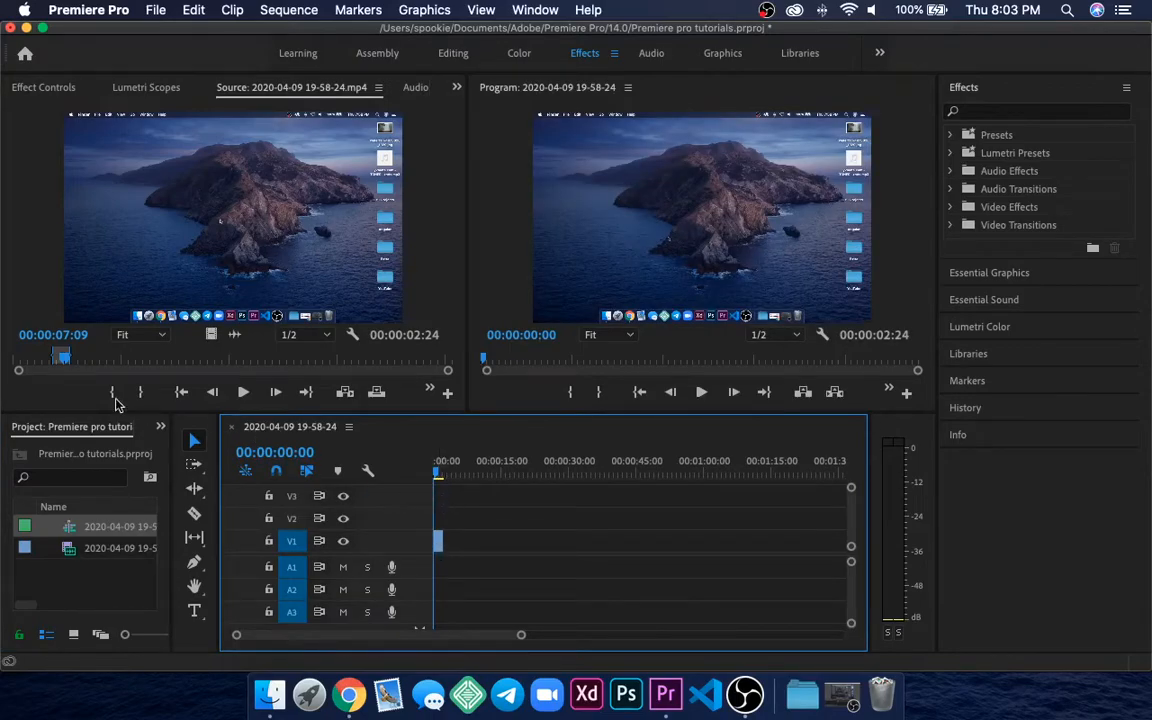
key("space")
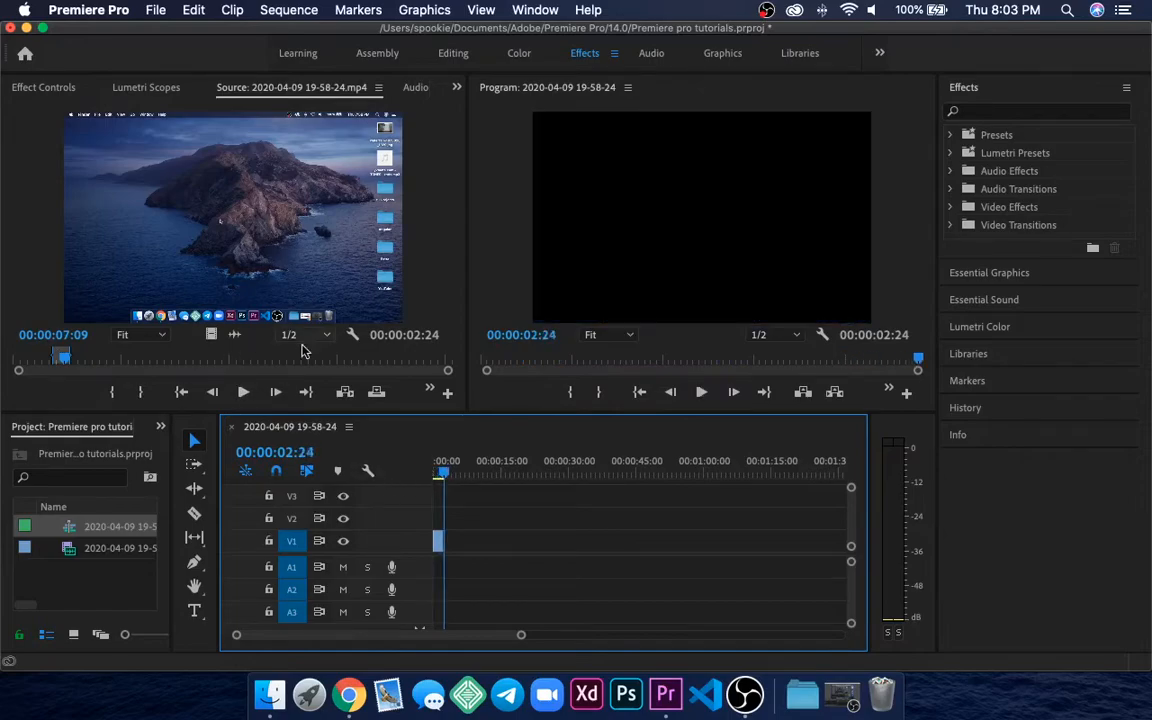
- Widen the source clip's In/Out range to a duration of about 00:00:50:37 and overwrite the excerpt on V1 with its video only
mouse_move(70, 359)
left_mouse_down()
mouse_move(207, 359)
mouse_move(27, 358)
mouse_move(60, 365)
left_mouse_up()
key("space")
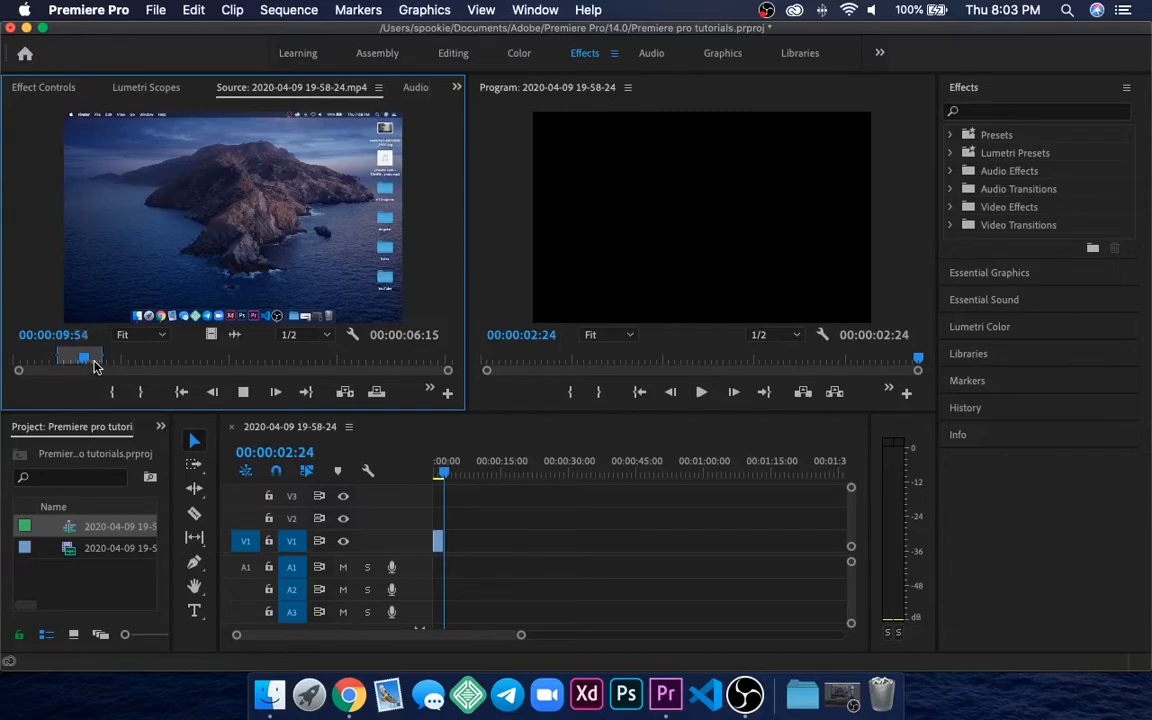
left_click_drag(102, 359, 422, 366)
left_click_drag(216, 340, 447, 545)
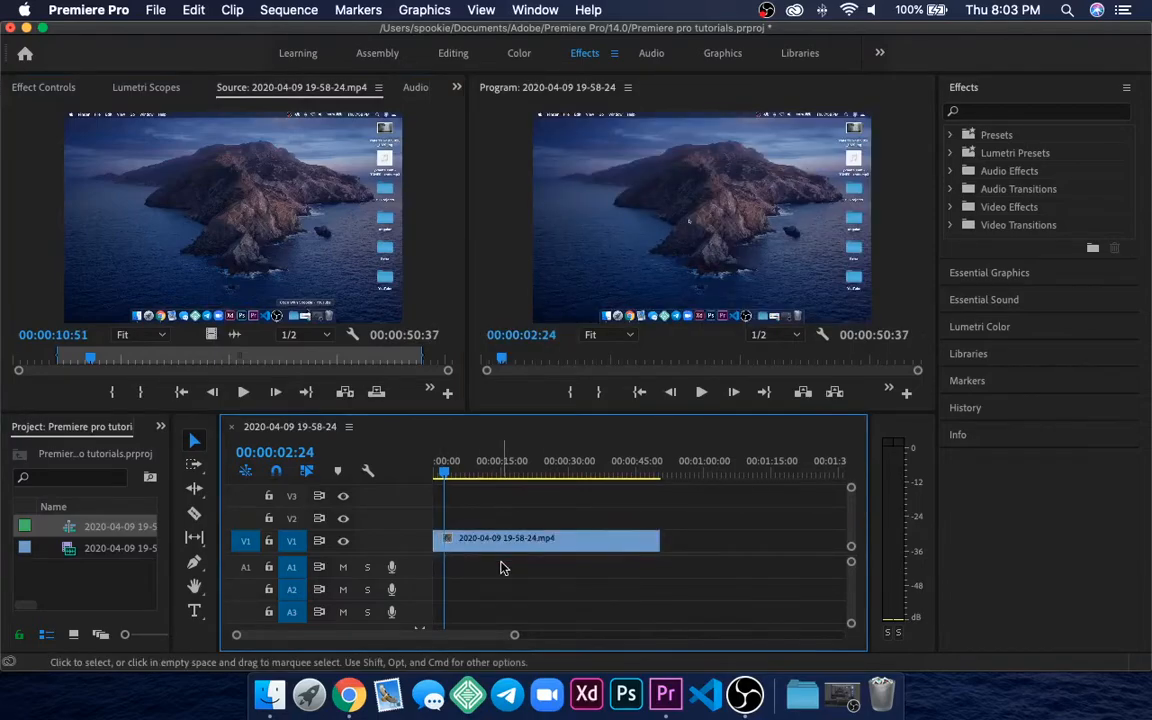
scroll(478, 570, "up", 8)
scroll(478, 570, "down", 9)
scroll(478, 570, "down", 3)
scroll(478, 570, "up", 5)
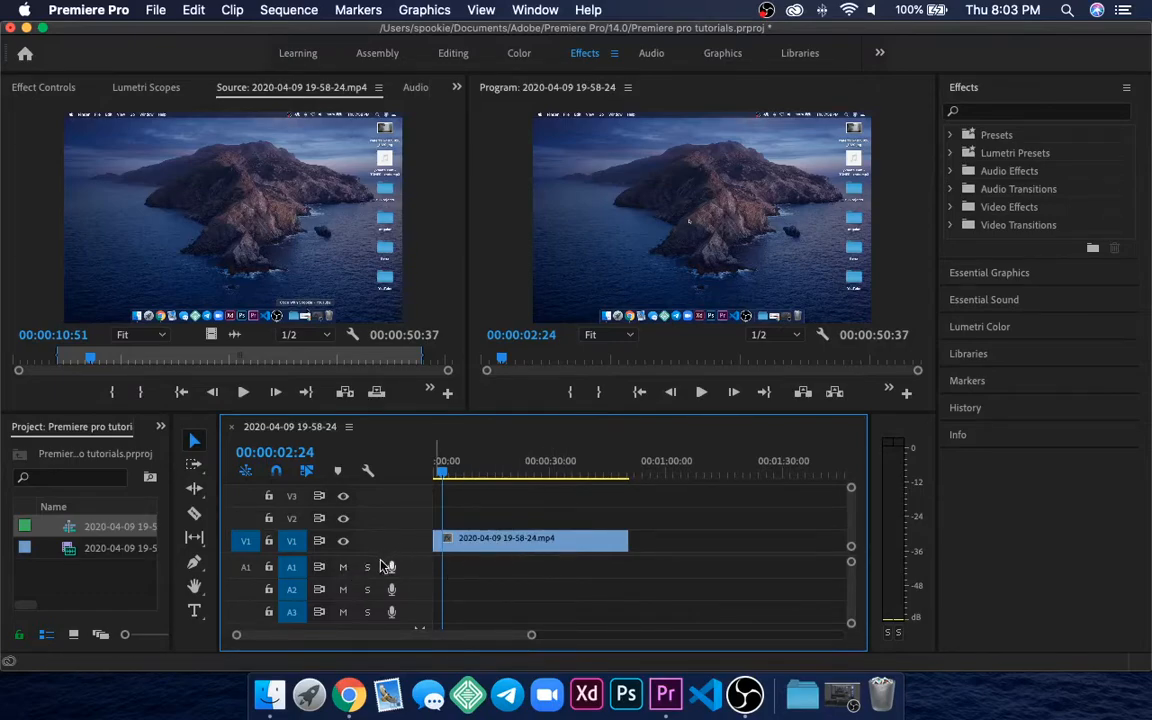
- Import the TONES AND I - DANCE MONKEY [NCS Release] MP3 from the Desktop and open it in the Source monitor
left_click(95, 578)
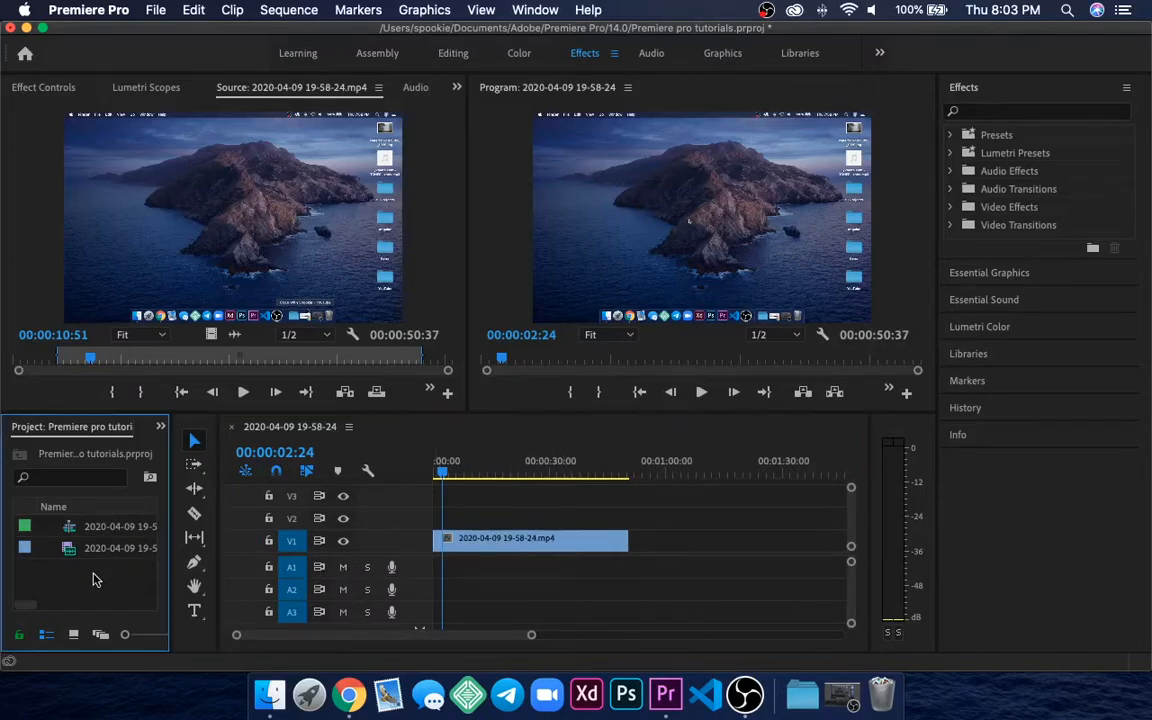
double_click(95, 580)
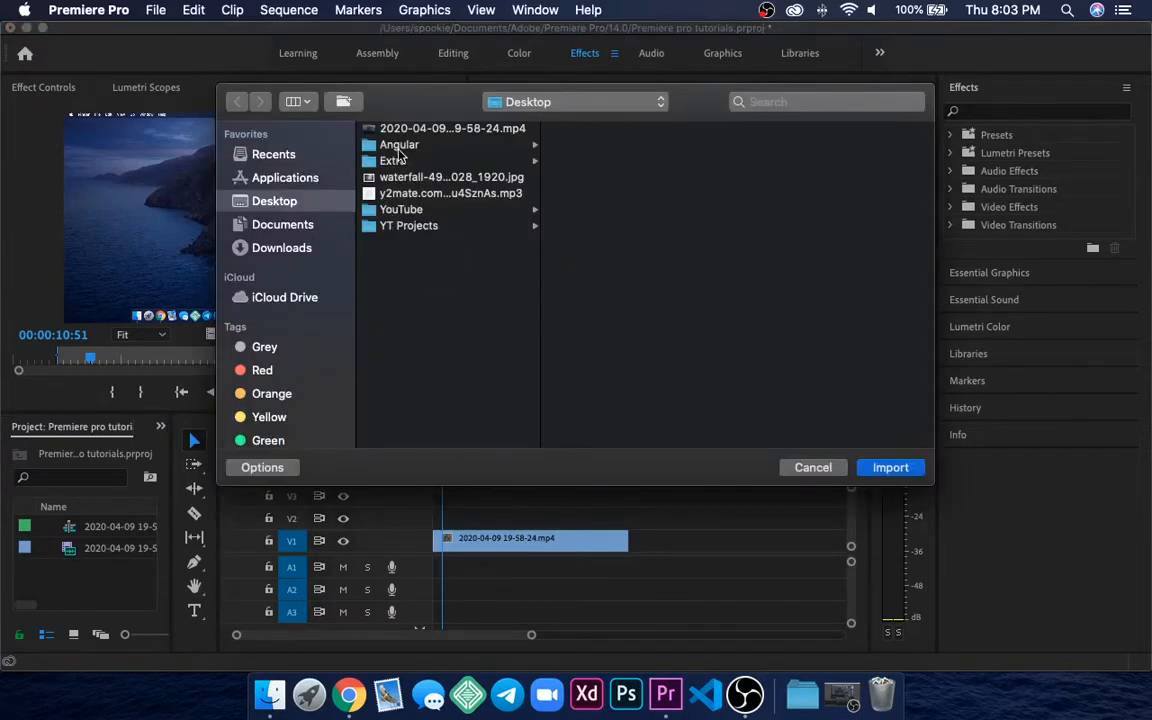
left_click(460, 192)
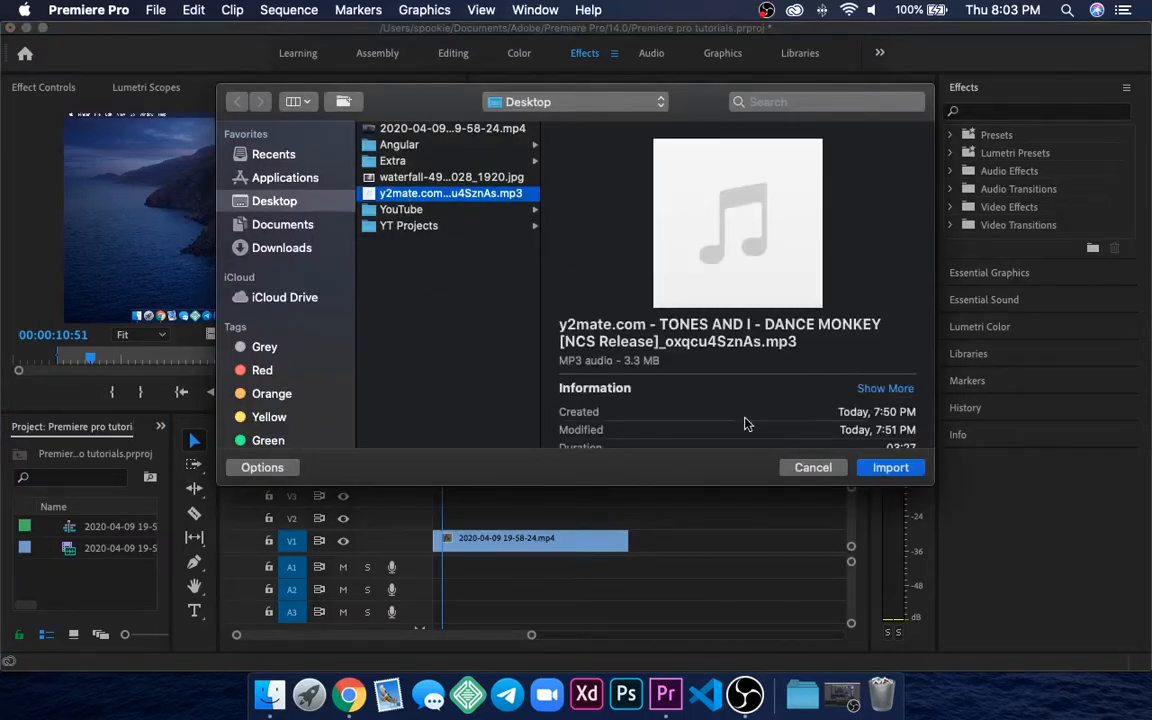
left_click(890, 468)
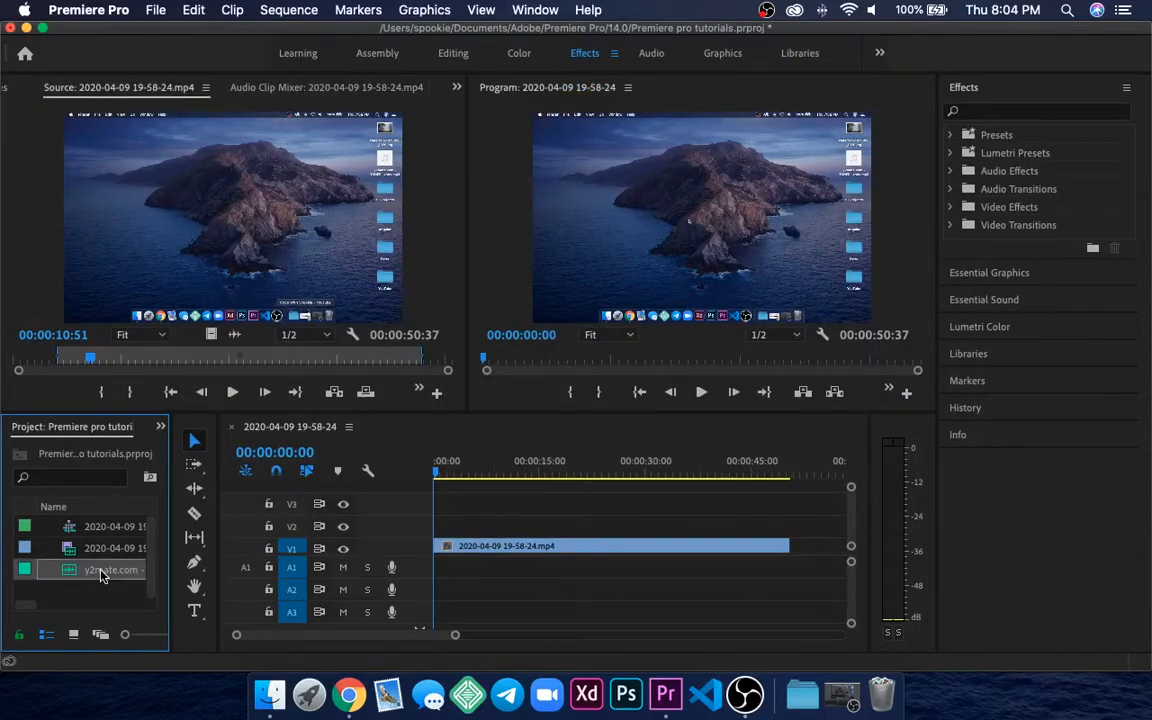
double_click(101, 571)
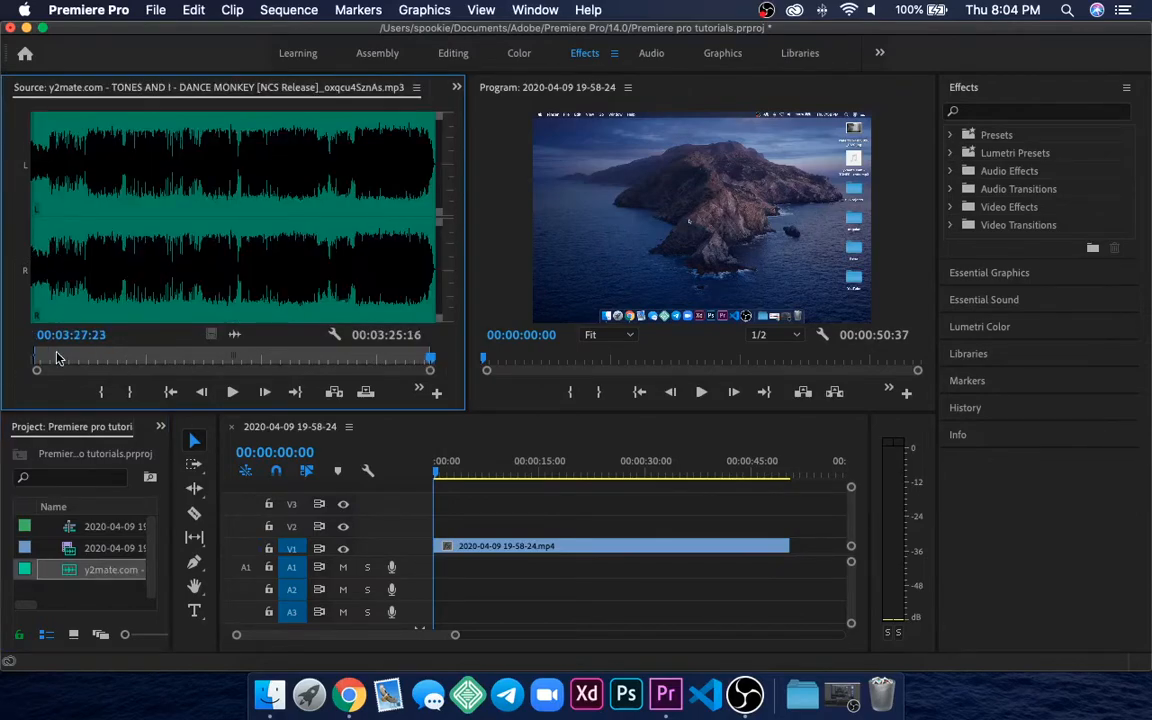
- Extend the music's source range to 00:03:27:06 and place its audio at the sequence start on both A1 and A2
key("space")
left_click_drag(42, 365, 481, 365)
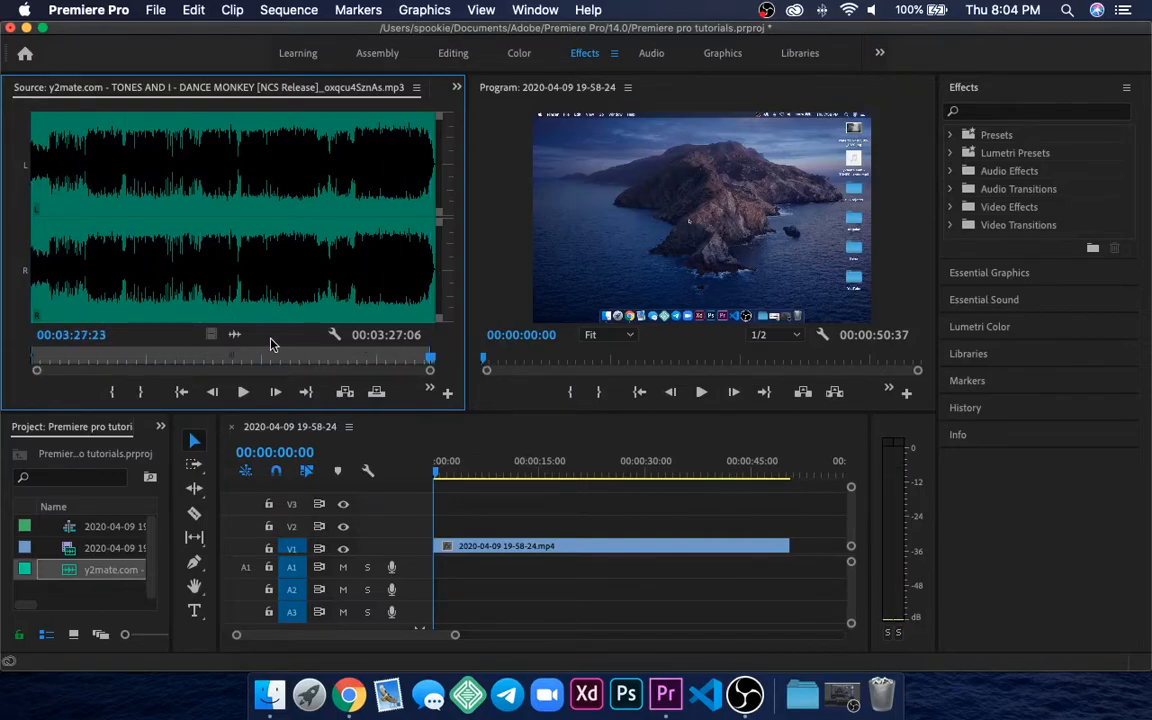
left_click_drag(236, 336, 438, 573)
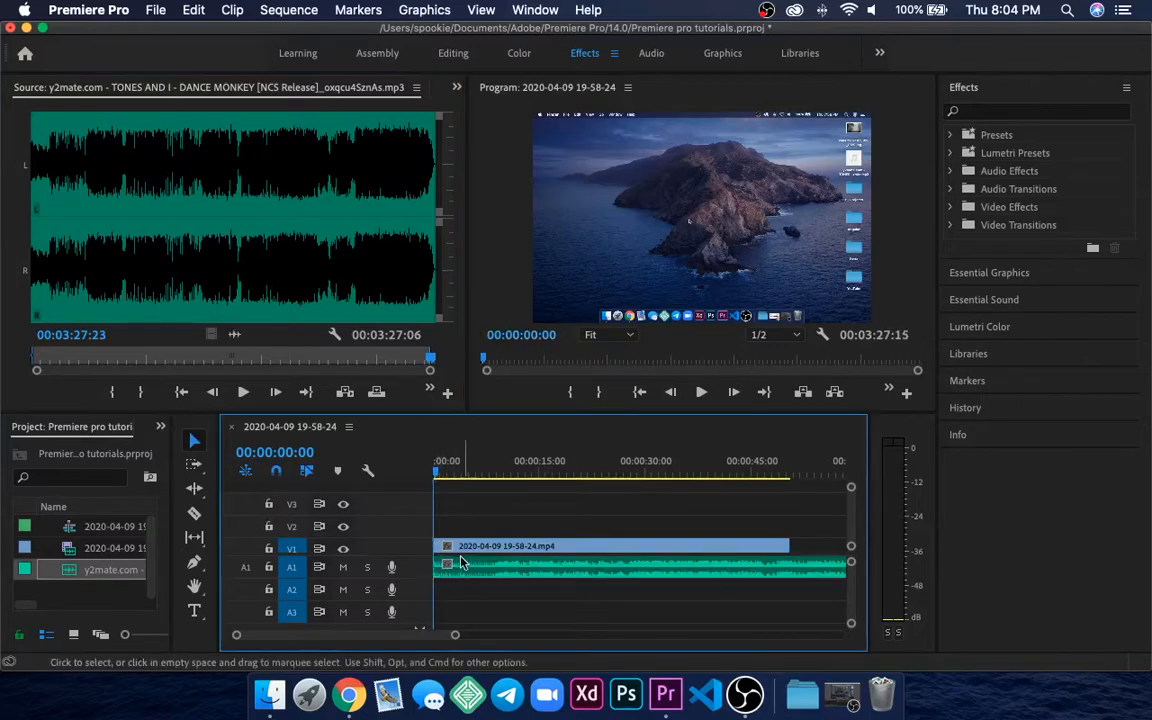
scroll(480, 573, "up", 5)
scroll(468, 571, "up", 3)
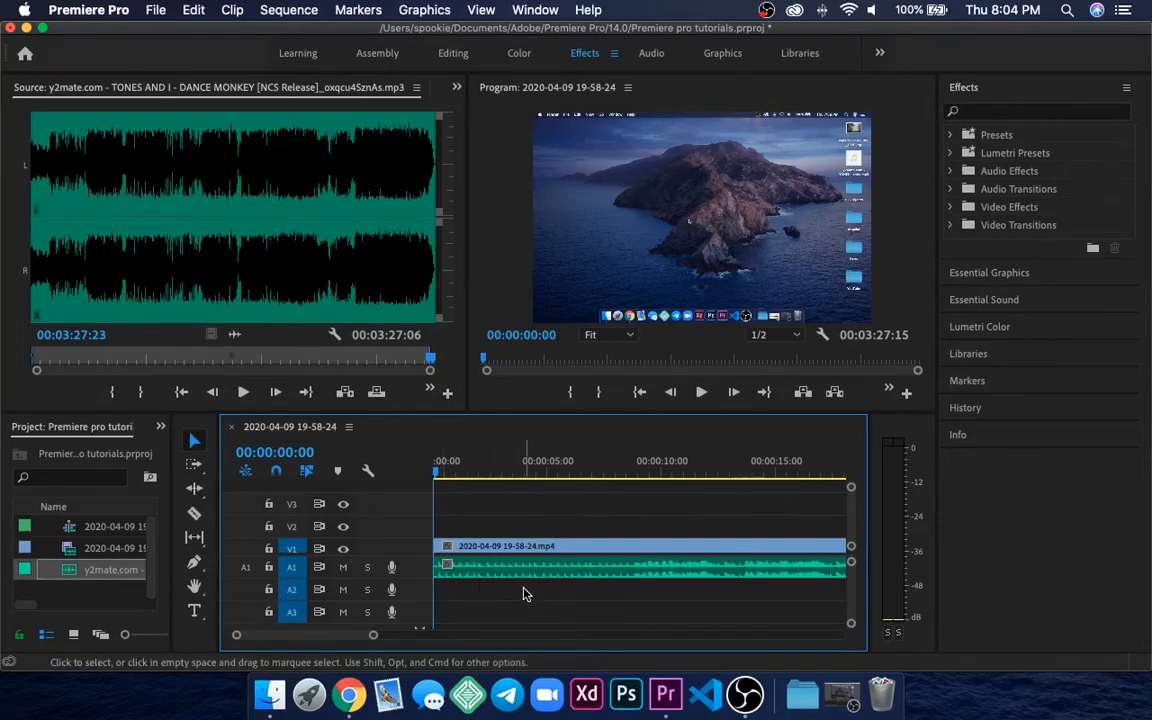
scroll(505, 582, "down", 3)
left_click_drag(235, 334, 438, 598)
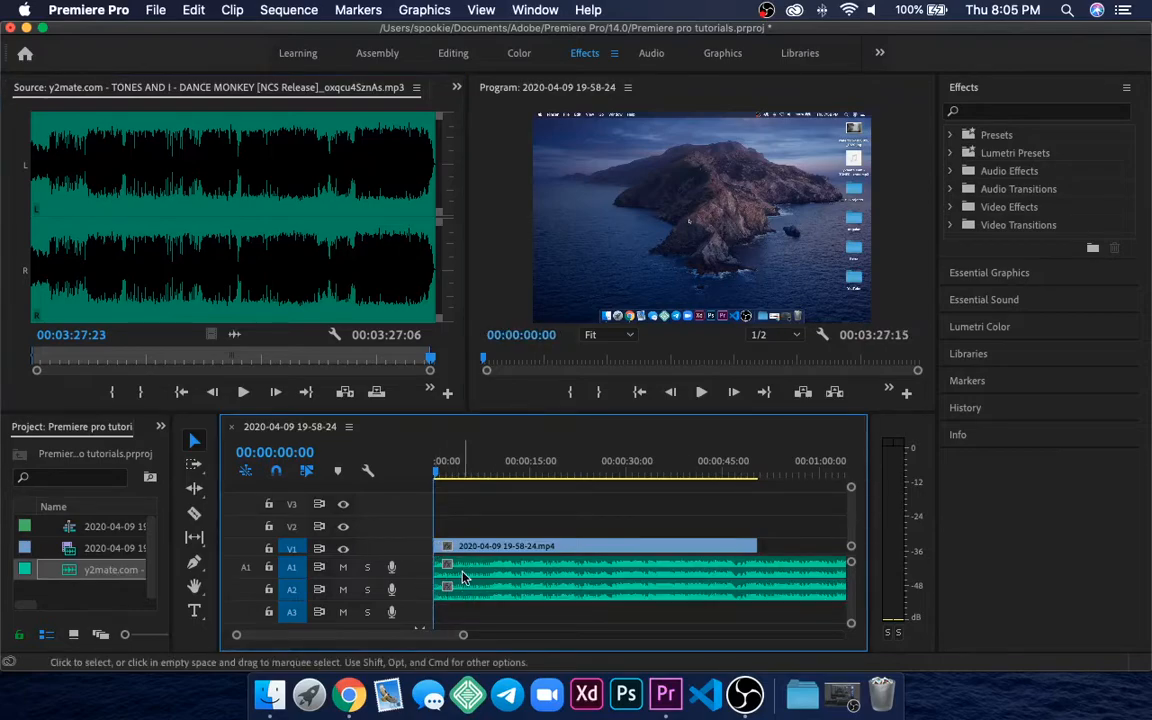
- Mute audio track A1, lock and unlock it, and unmute the track again
left_click(342, 569)
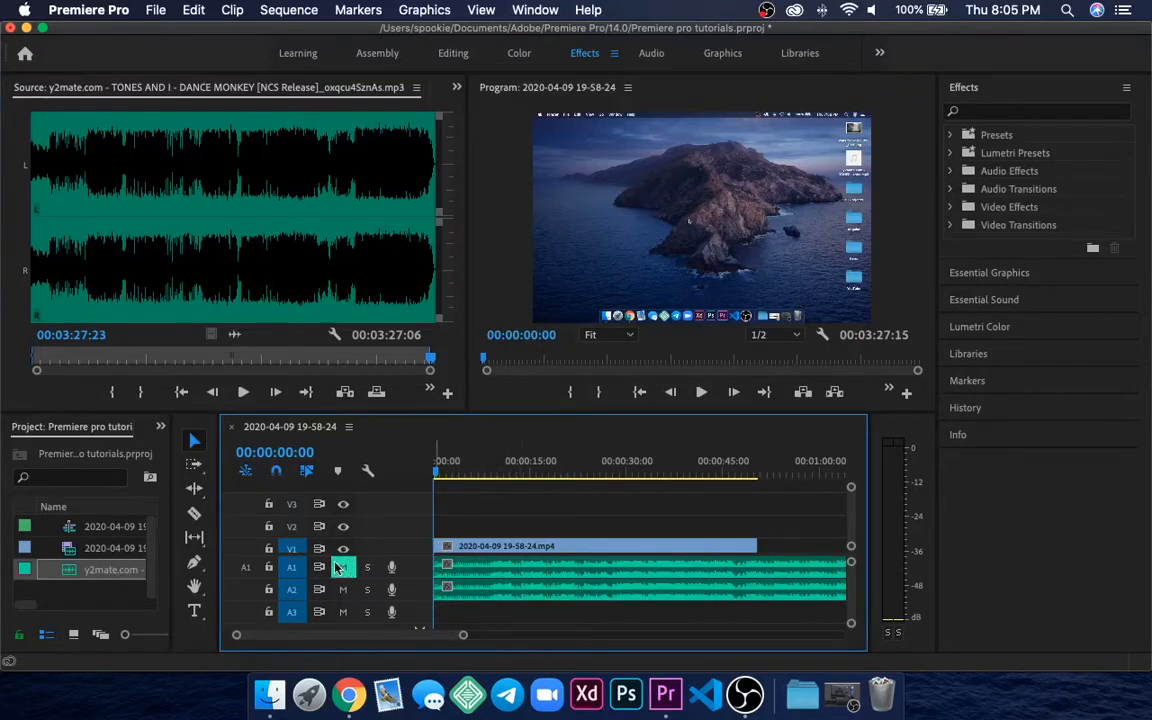
left_click(268, 568)
left_click(268, 568)
left_click(342, 568)
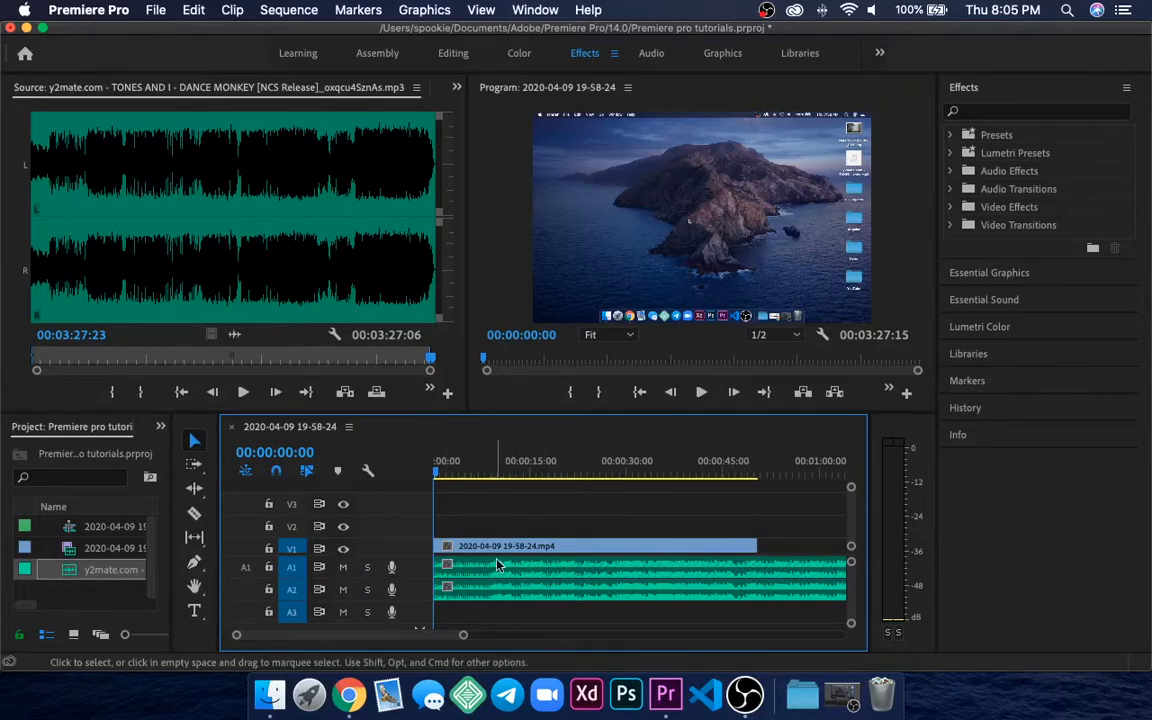
- Play the sequence from the start to 00:00:06:45 while raising the system volume
key("space")
key("XF86AudioRaiseVolume")
key("XF86AudioRaiseVolume")
key("XF86AudioRaiseVolume")
key("XF86AudioRaiseVolume")
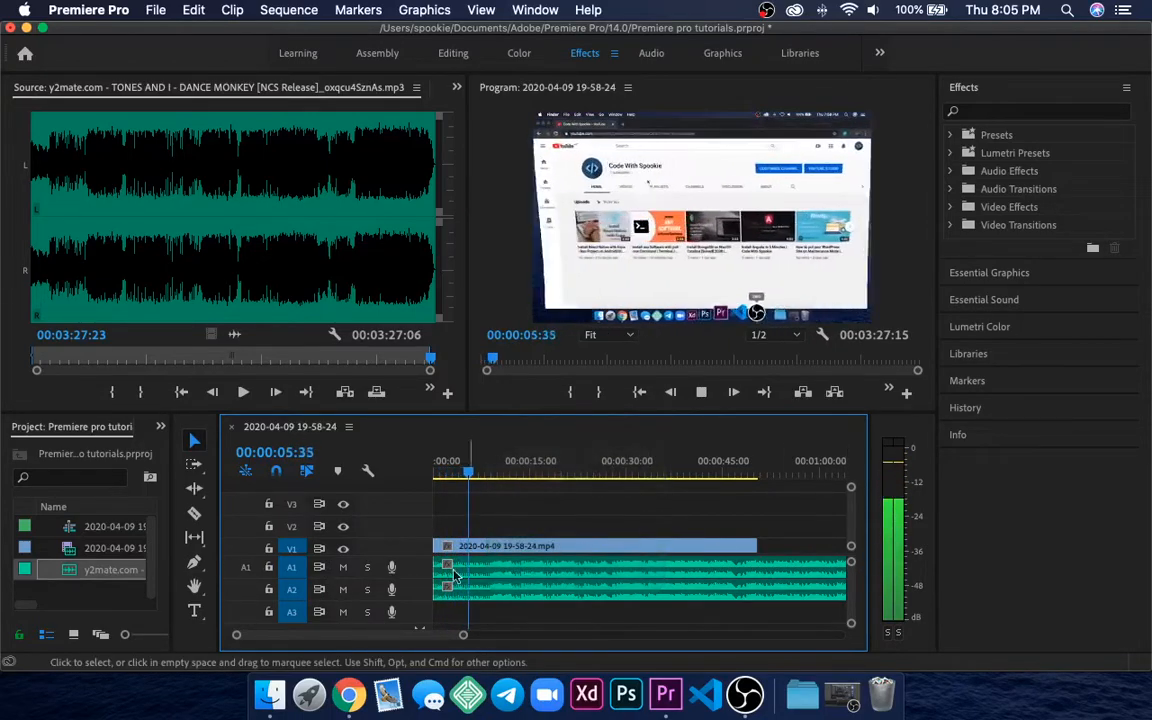
key("space")
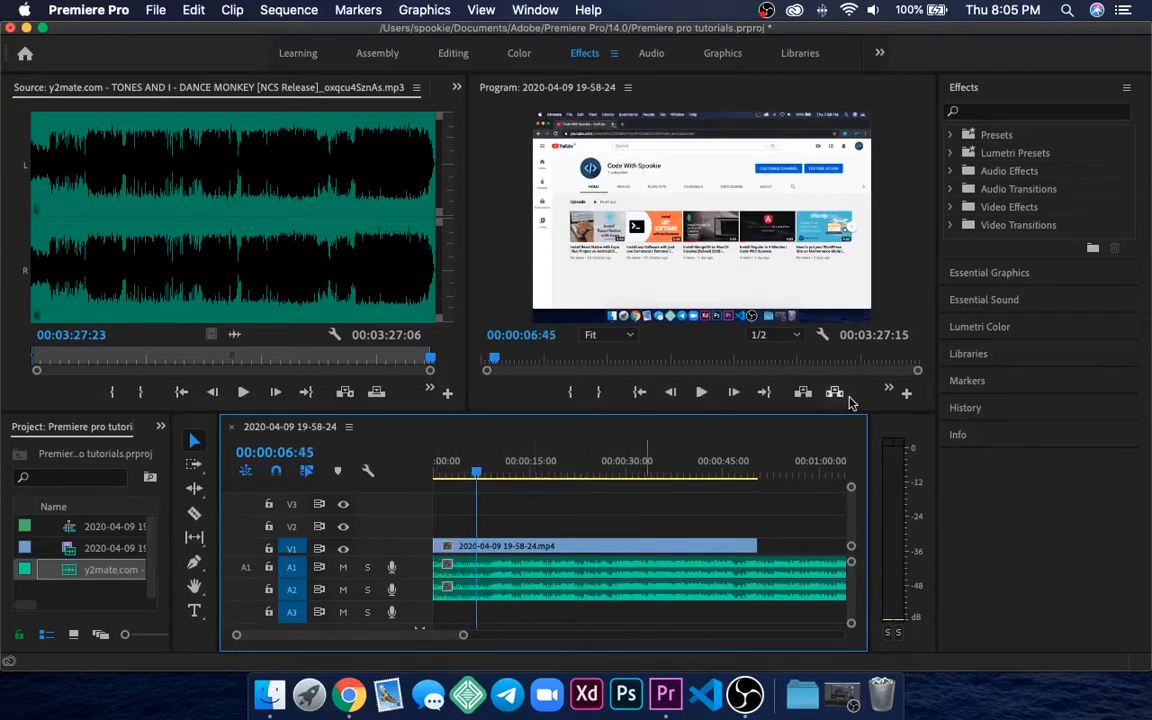
- Tag the A1 music clip as Music in Essential Sound and apply the Balanced Background Music preset
left_click(986, 300)
left_click(523, 574)
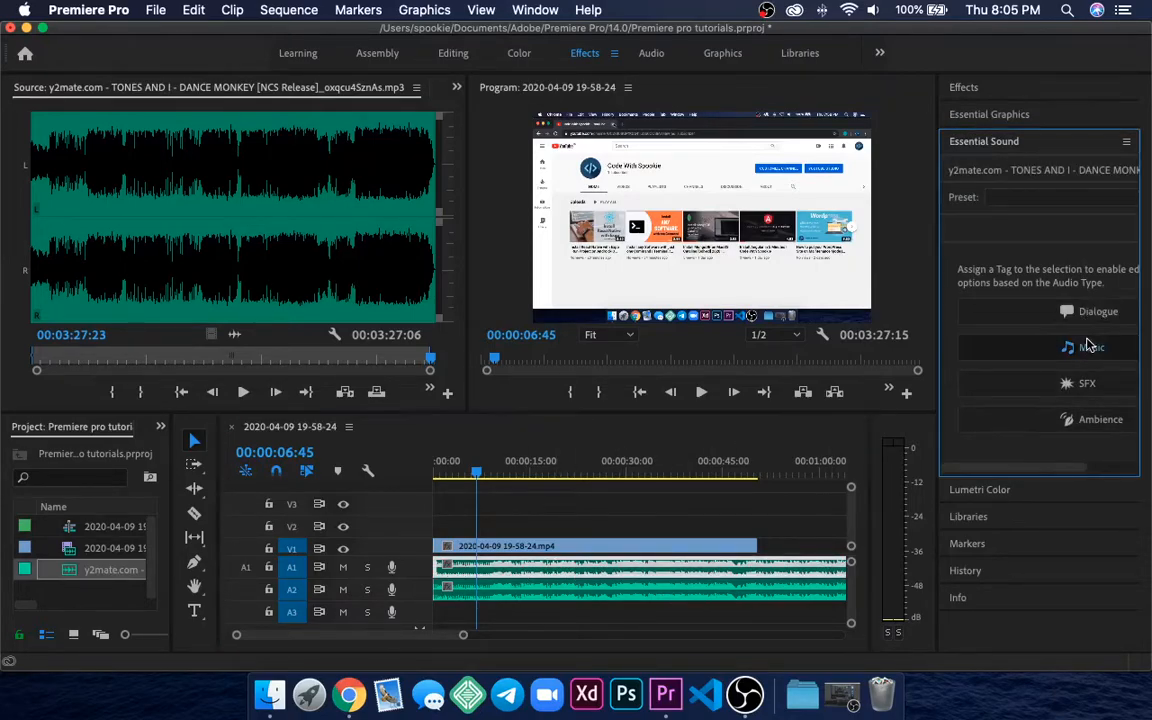
left_click(1090, 347)
left_click(1010, 228)
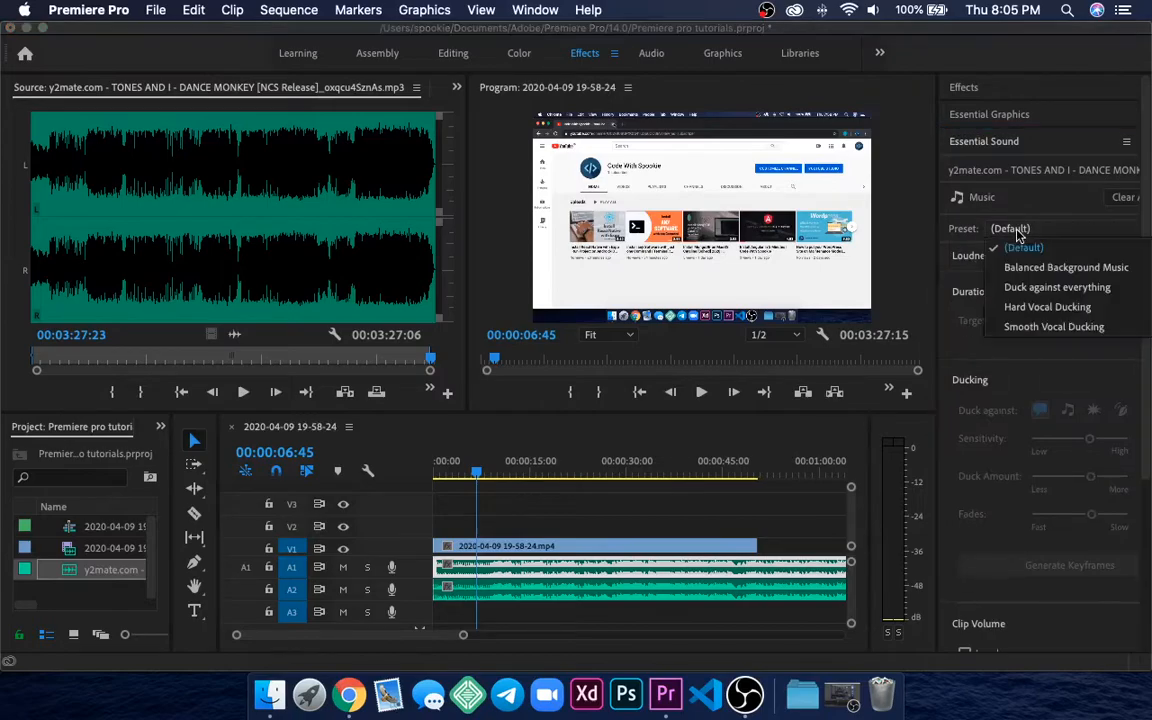
left_click(1032, 268)
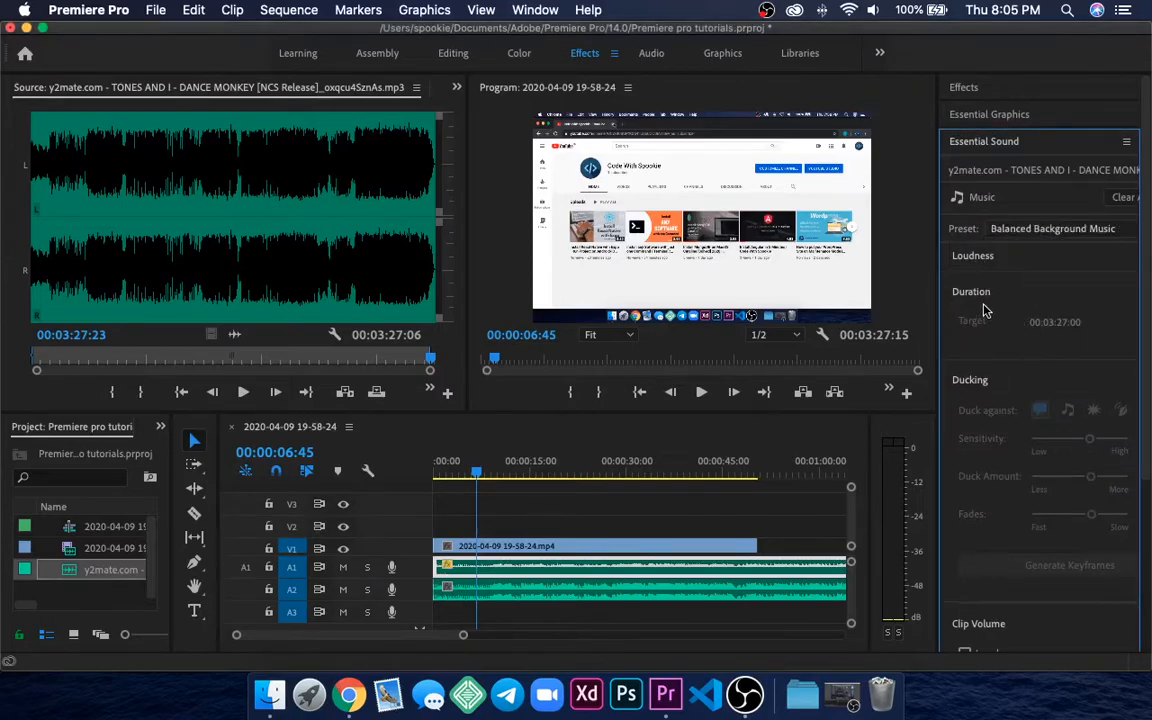
- Widen the Essential Sound panel, enable Ducking for the A1 music clip and set its Sensitivity to 7.4
left_click_drag(938, 290, 770, 278)
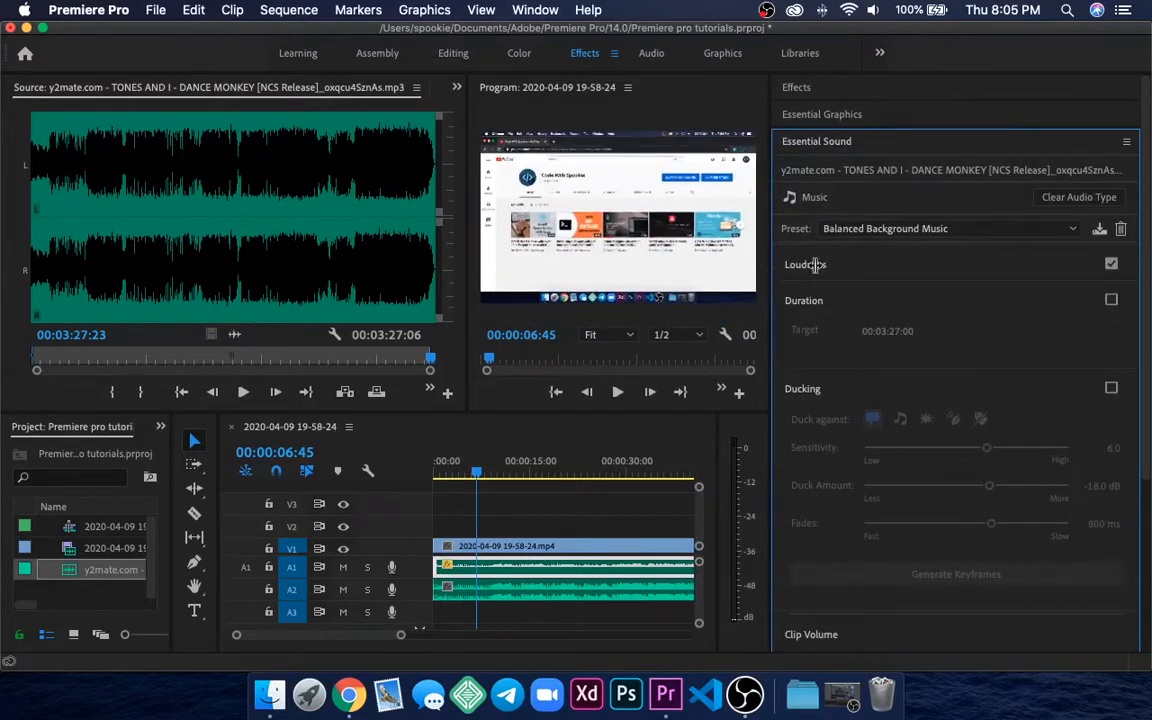
left_click(1111, 389)
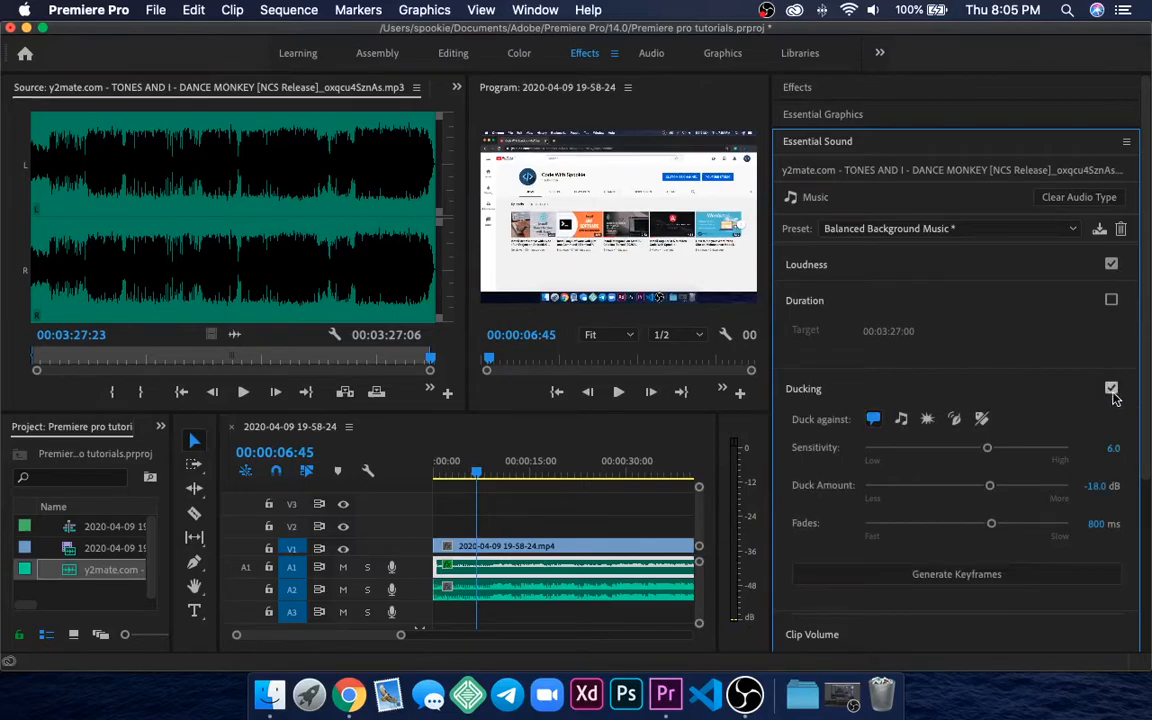
left_click_drag(988, 452, 1015, 448)
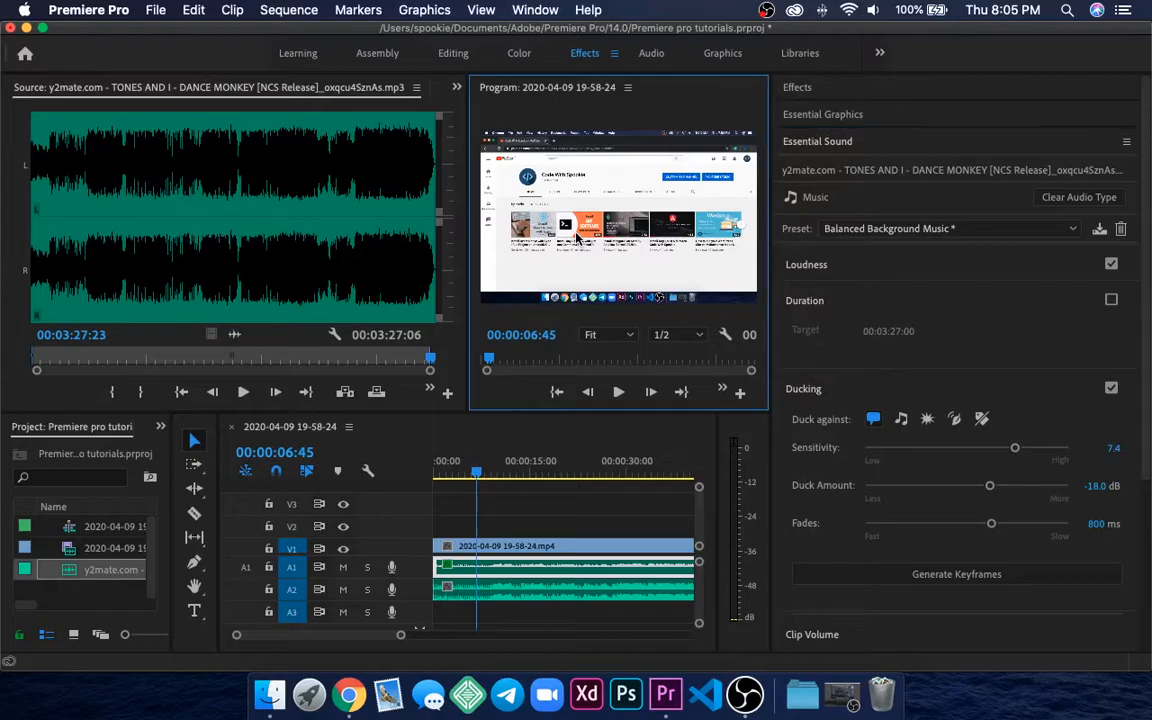
- Select the V1 video clip and look through the Video Effects categories in the effects library
left_click(487, 551)
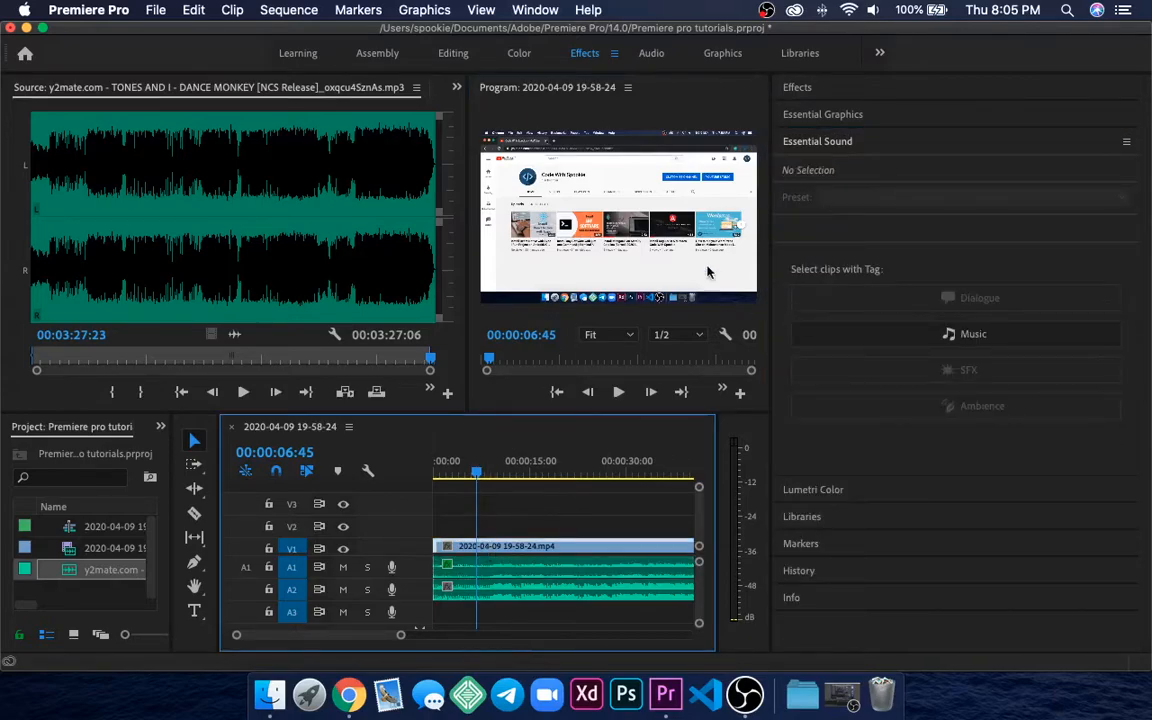
left_click(934, 143)
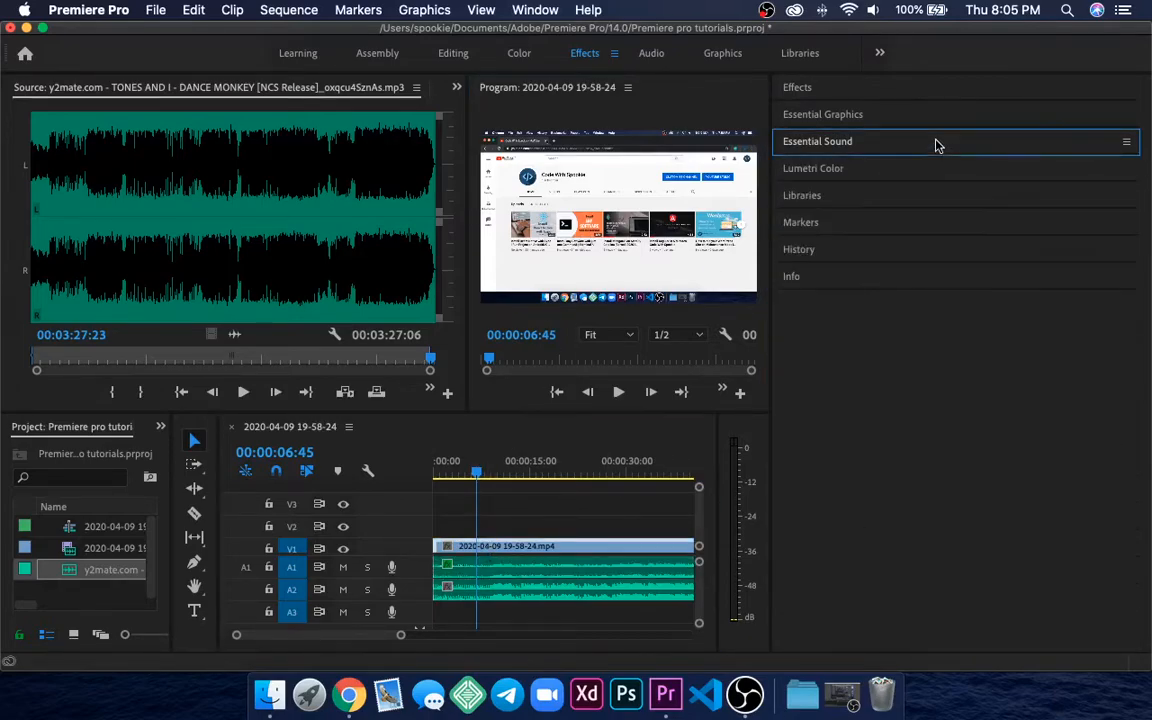
left_click(806, 89)
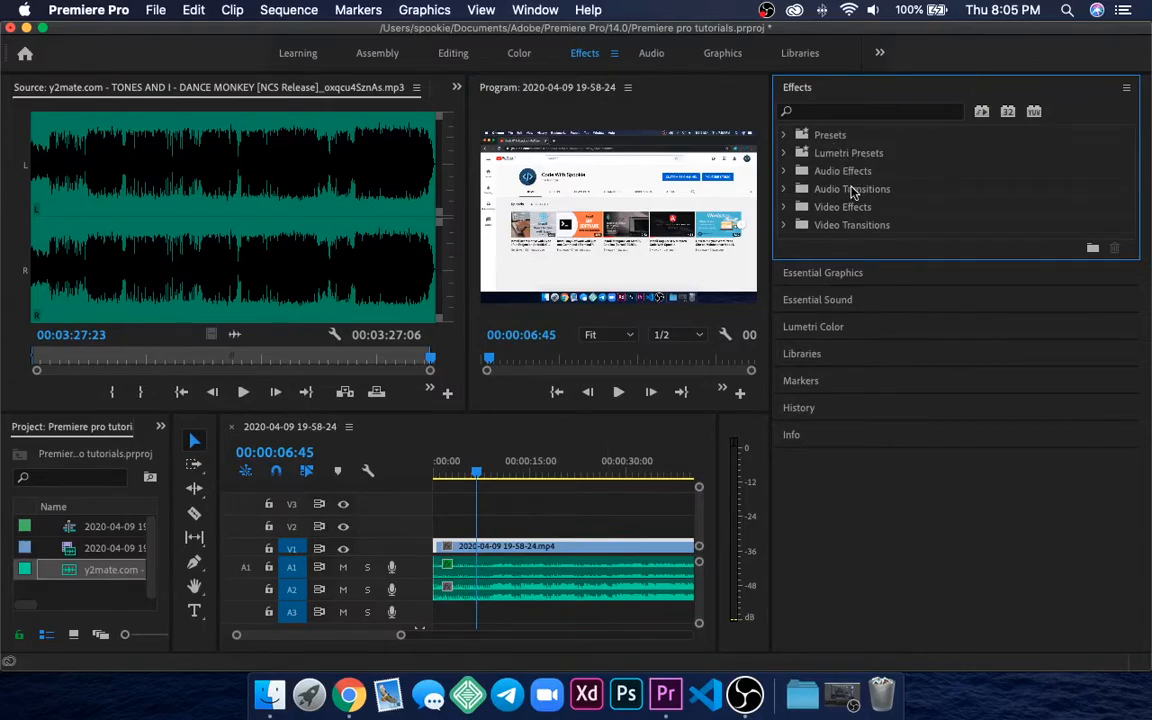
double_click(828, 206)
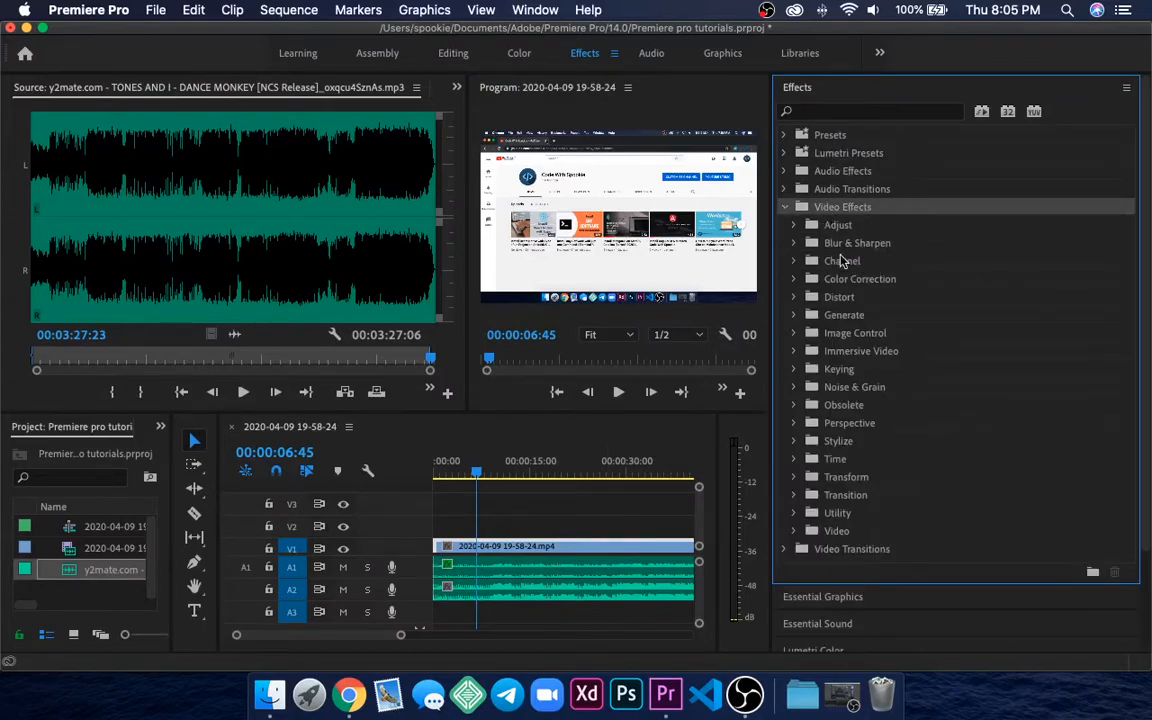
left_click(788, 209)
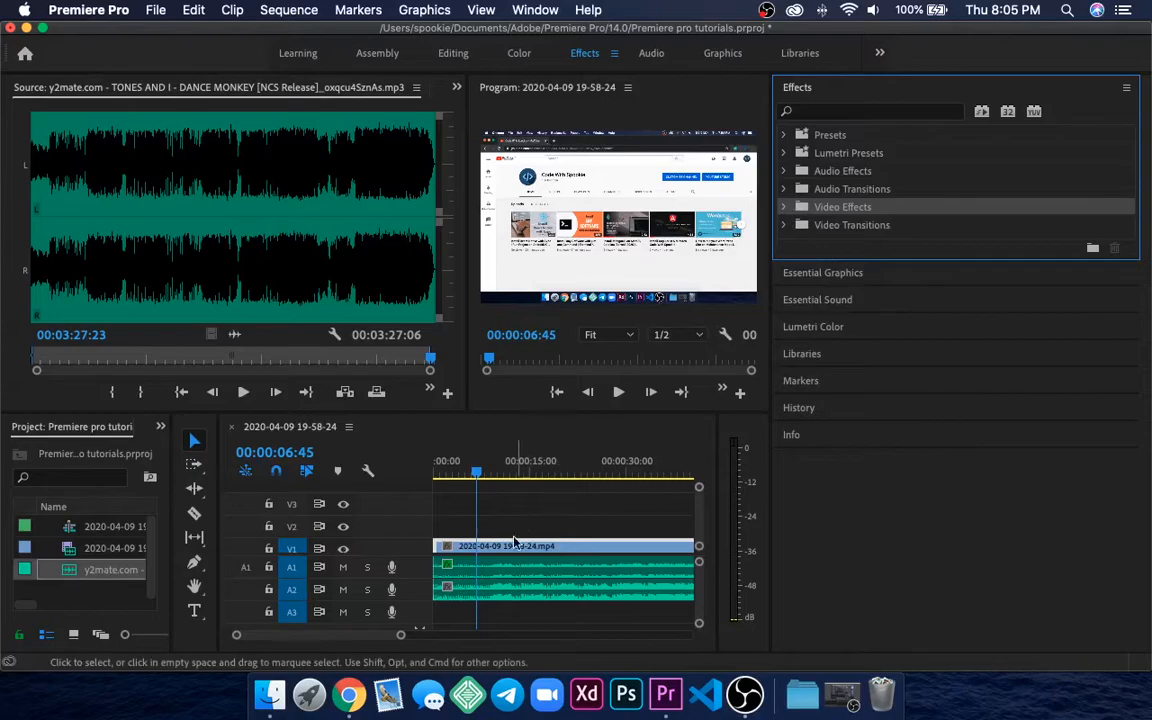
- Split the V1 video clip at 00:00:06:45 and at 00:00:07:16 with the Razor tool
key("=")
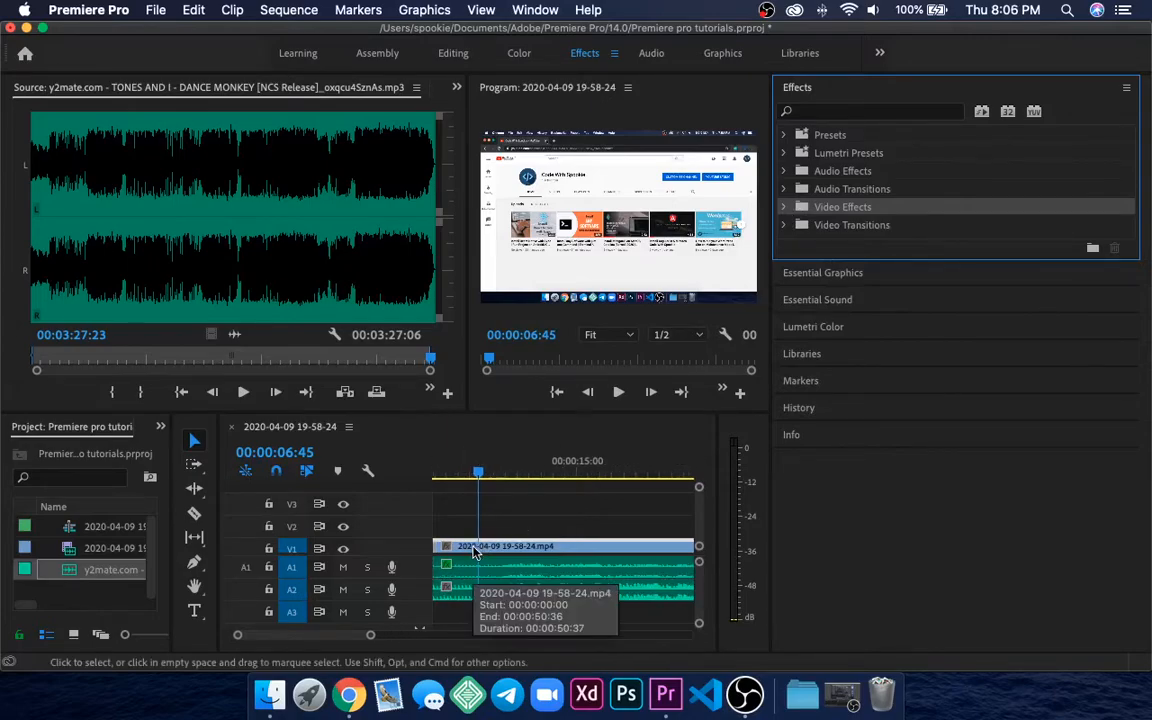
scroll(497, 563, "down", 1)
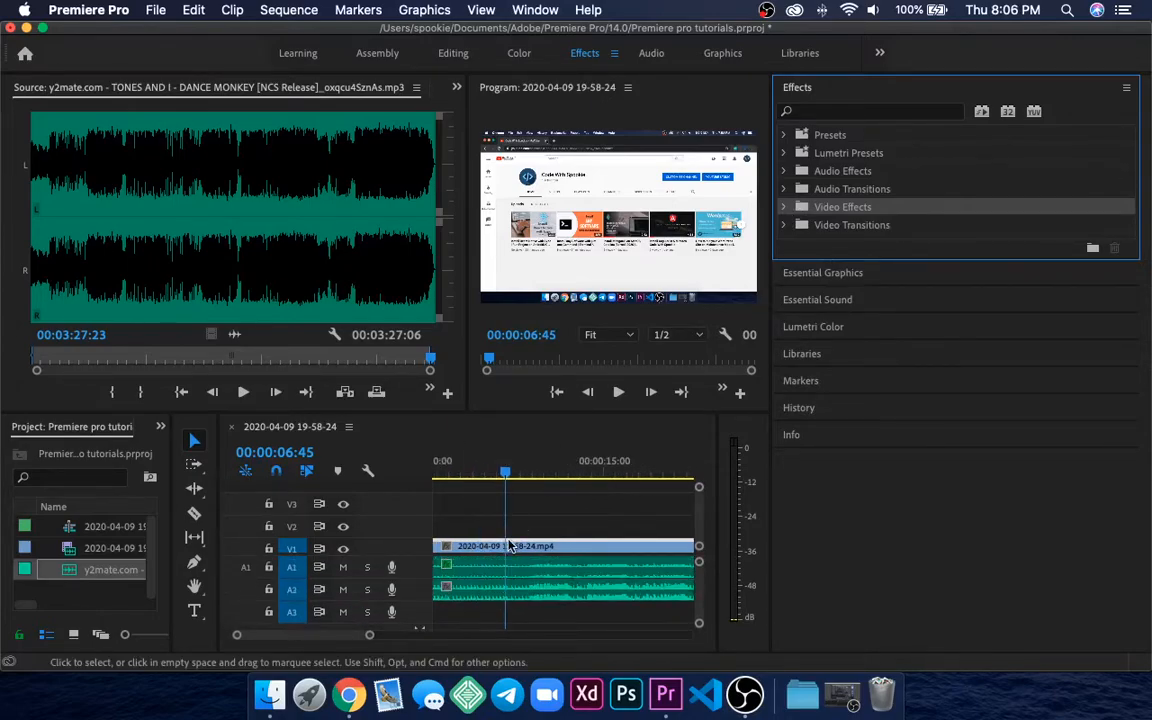
scroll(497, 560, "left", 2)
left_click(194, 513)
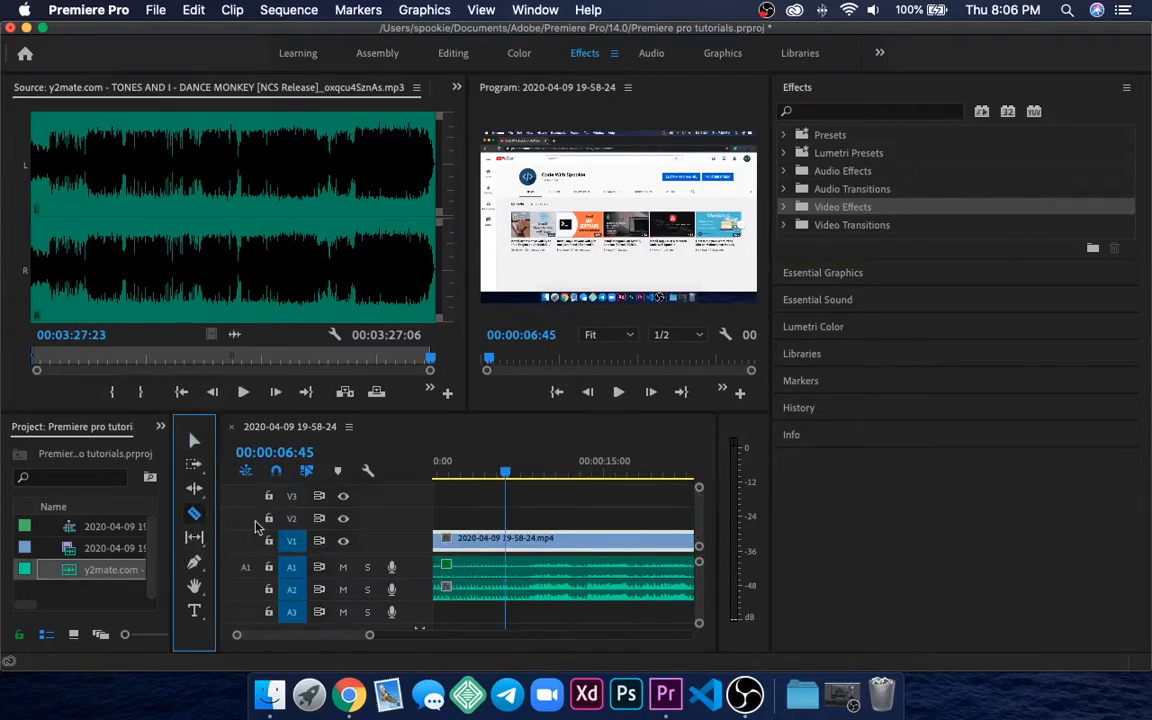
left_click(508, 541)
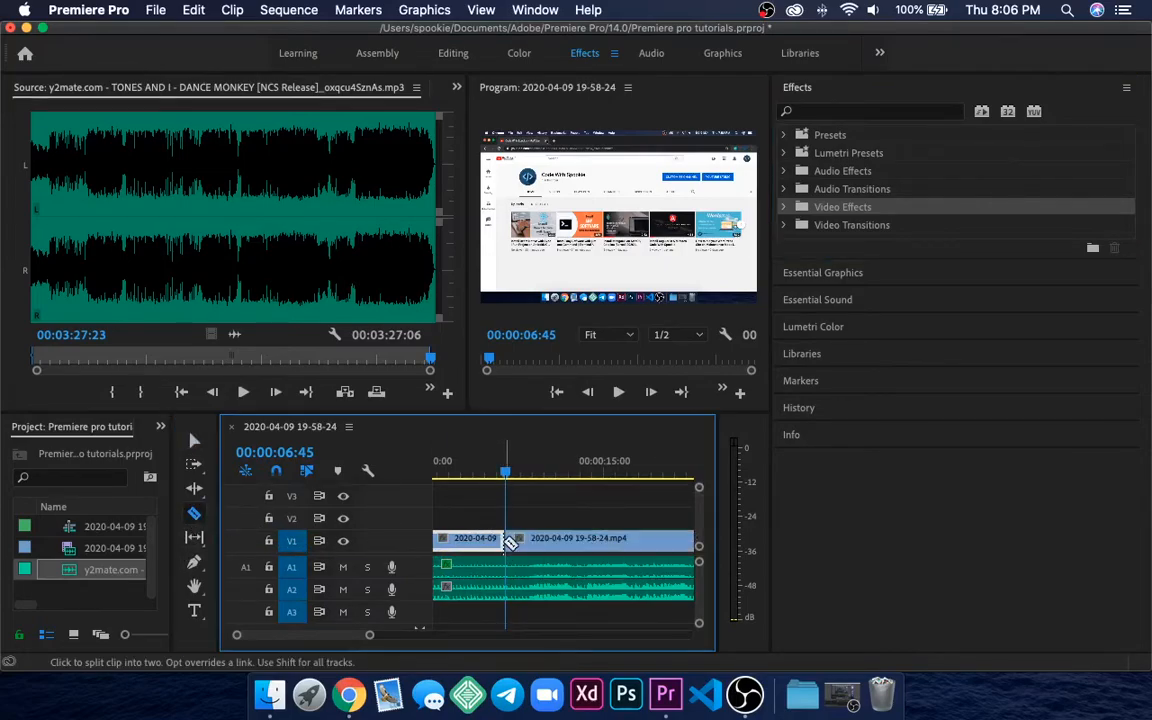
mouse_move(507, 474)
left_mouse_down()
mouse_move(525, 474)
mouse_move(513, 475)
left_mouse_up()
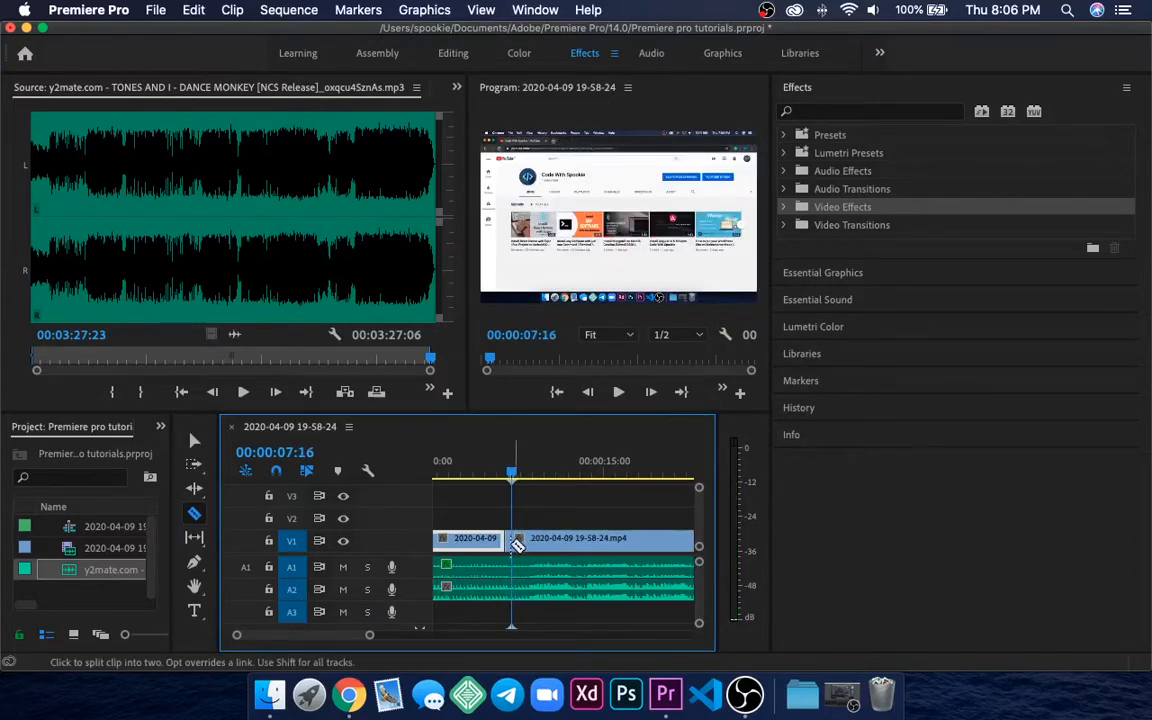
left_click(512, 541)
- Delete the short V1 segment between the two cuts and ripple delete the gap it leaves
left_click_drag(512, 470, 499, 472)
left_click(194, 440)
left_click(508, 545)
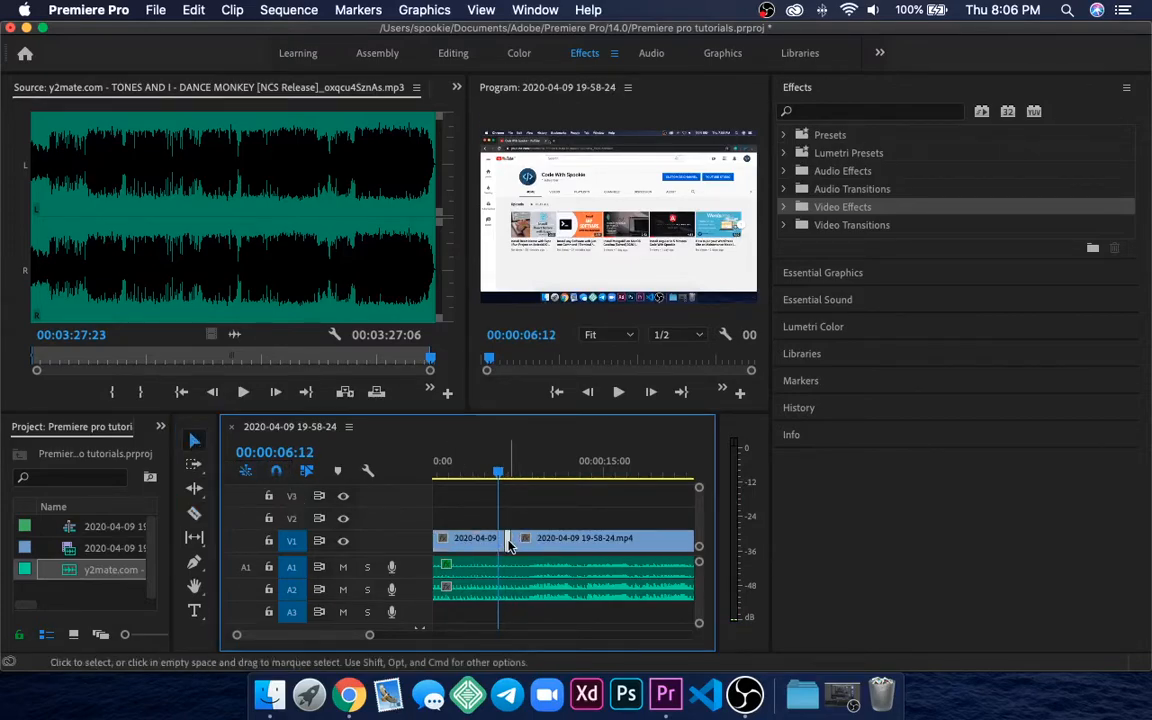
key("Delete")
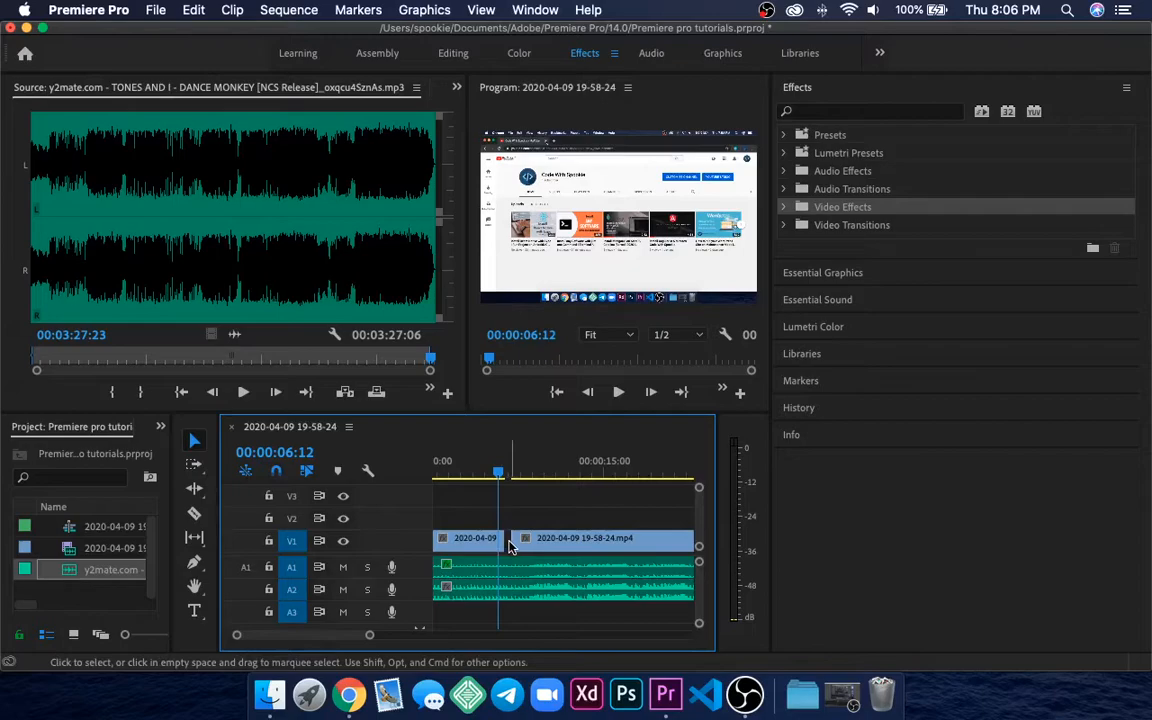
right_click(508, 545)
left_click(535, 557)
- Play the sequence from 00:00:06:03 to 00:00:07:55 to check the joined cut on V1
left_click_drag(504, 471, 497, 477)
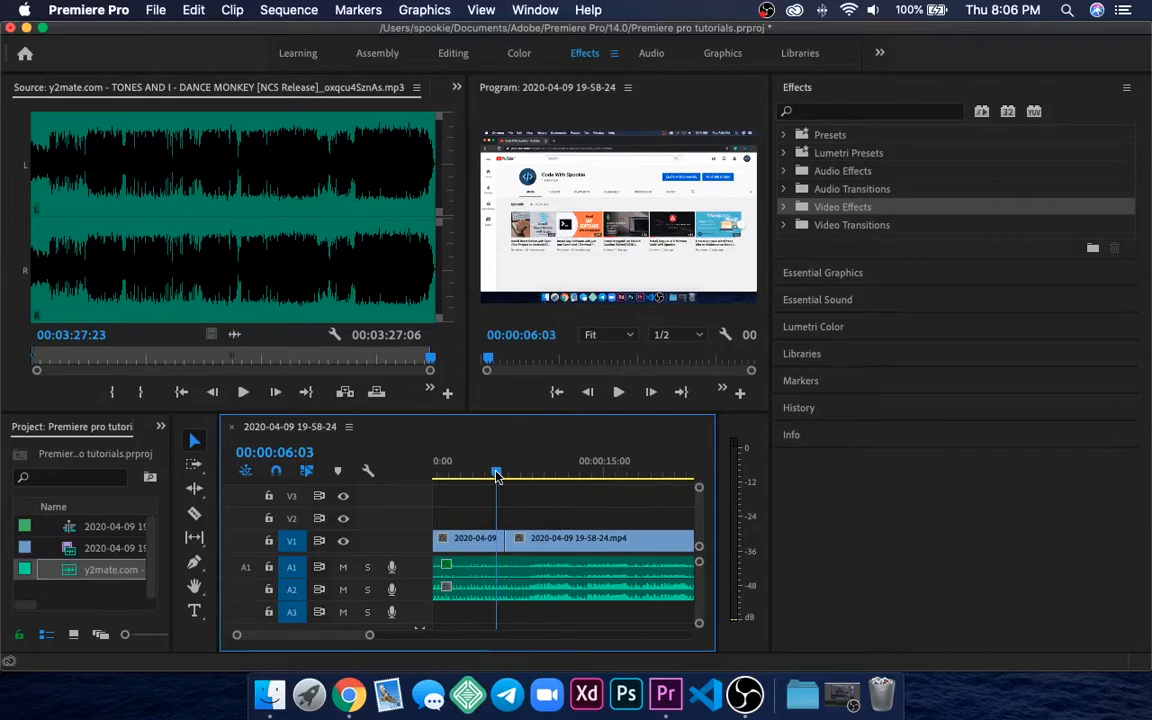
key("space")
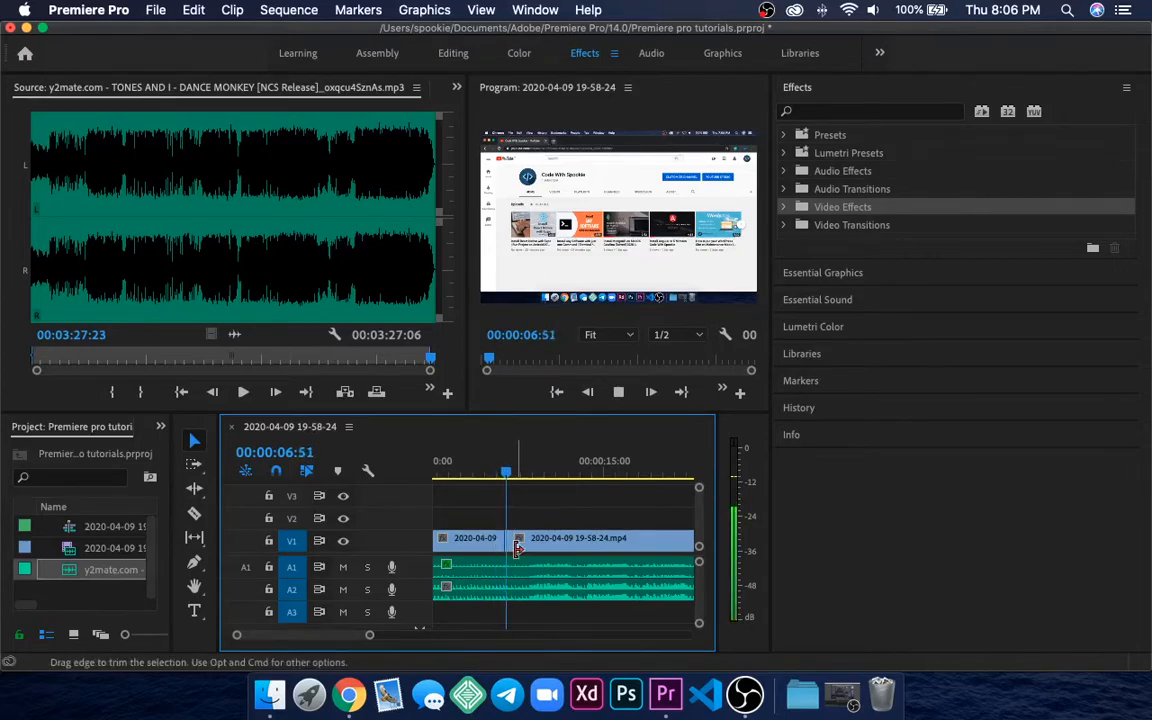
key("space")
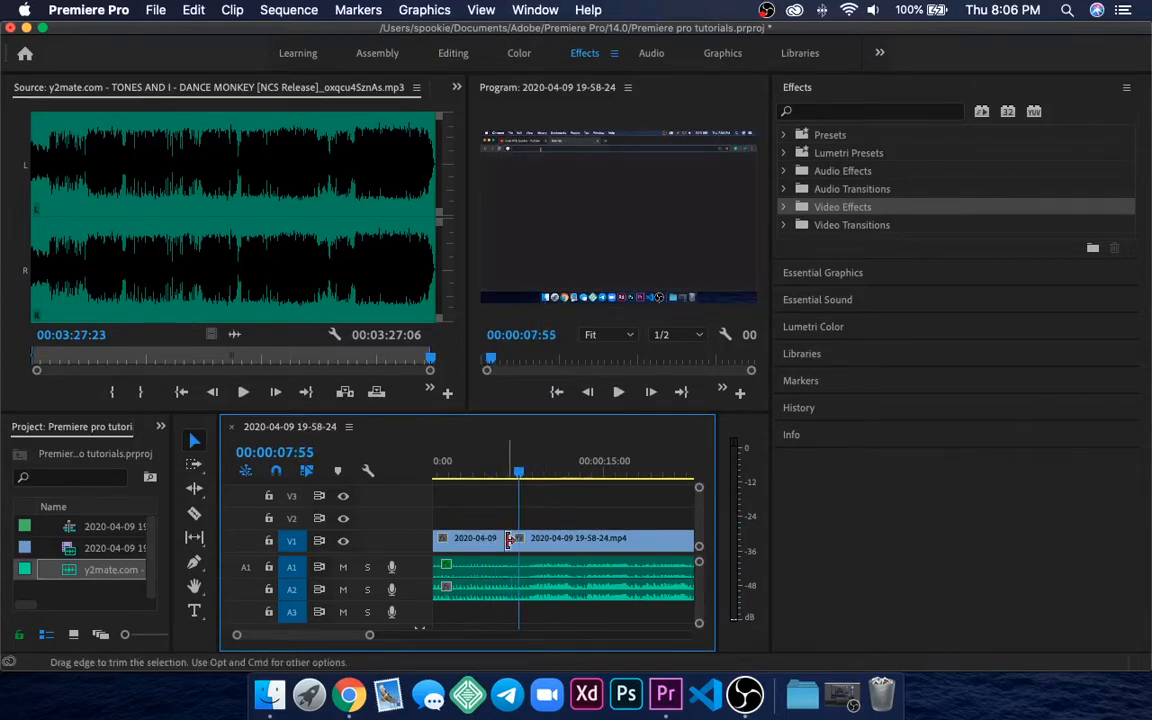
- Apply a Cross Dissolve transition at the cut between the two V1 video clips
key("super+z")
scroll(499, 541, "up", 10)
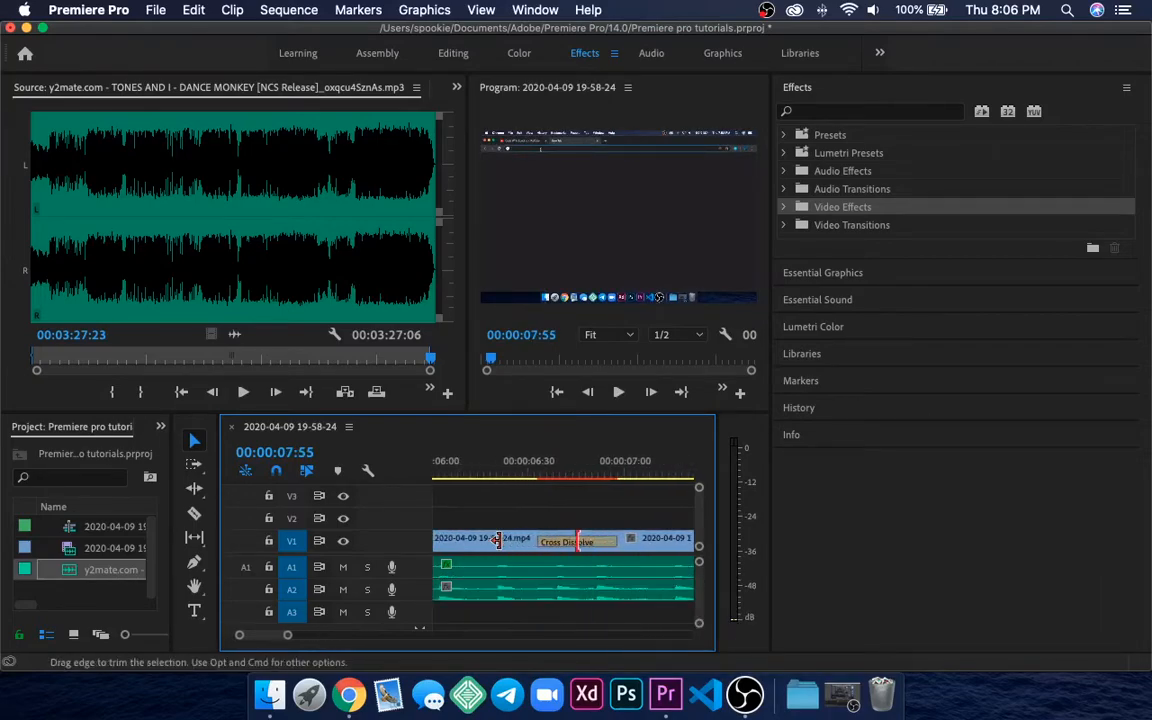
scroll(535, 542, "down", 2)
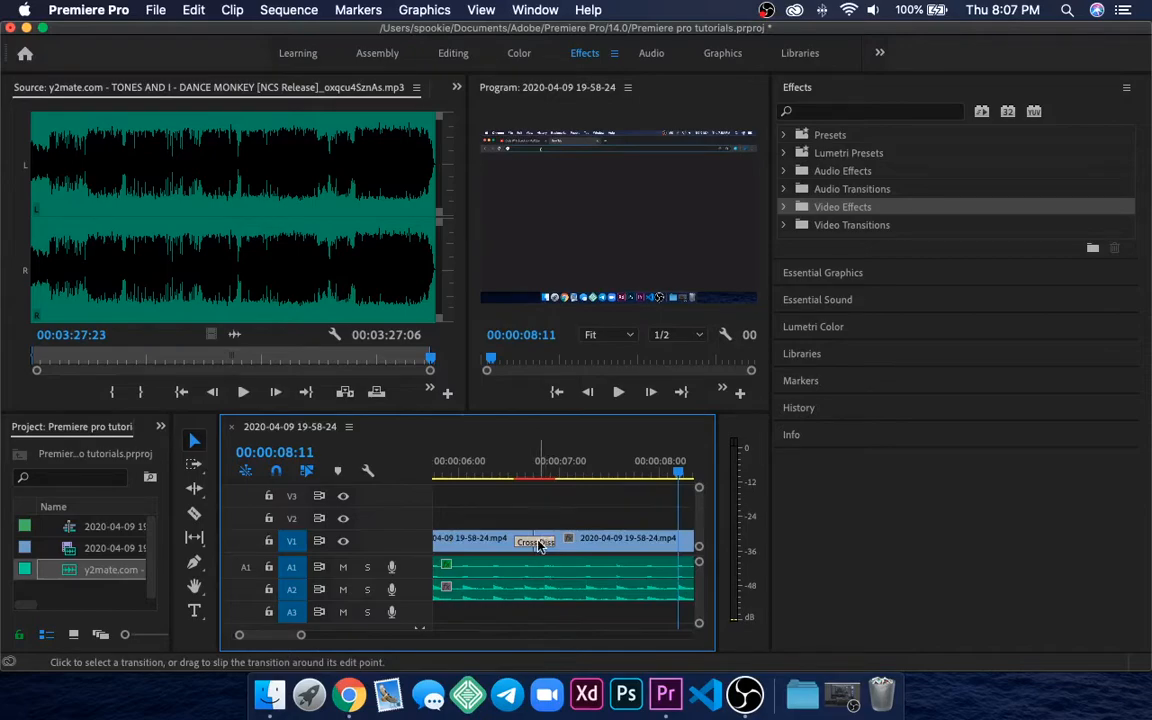
- Lengthen the Cross Dissolve through its transition duration and play the sequence across it to 00:00:08:13
double_click(517, 541)
left_click(588, 343)
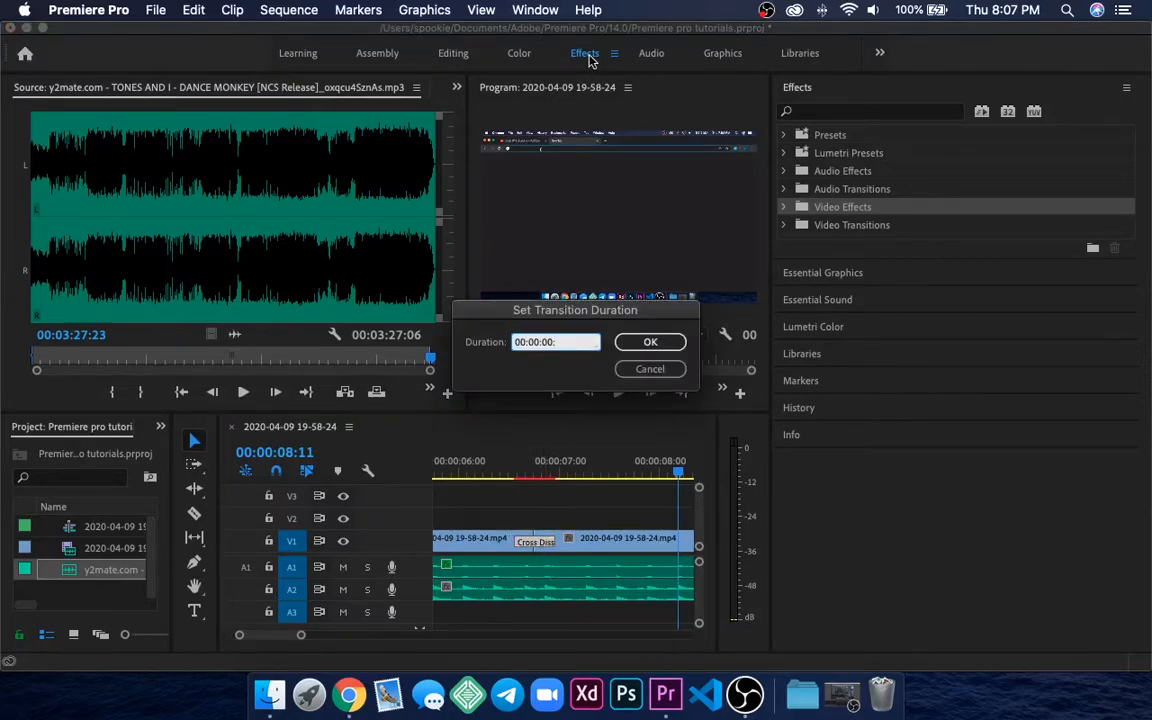
key("Return")
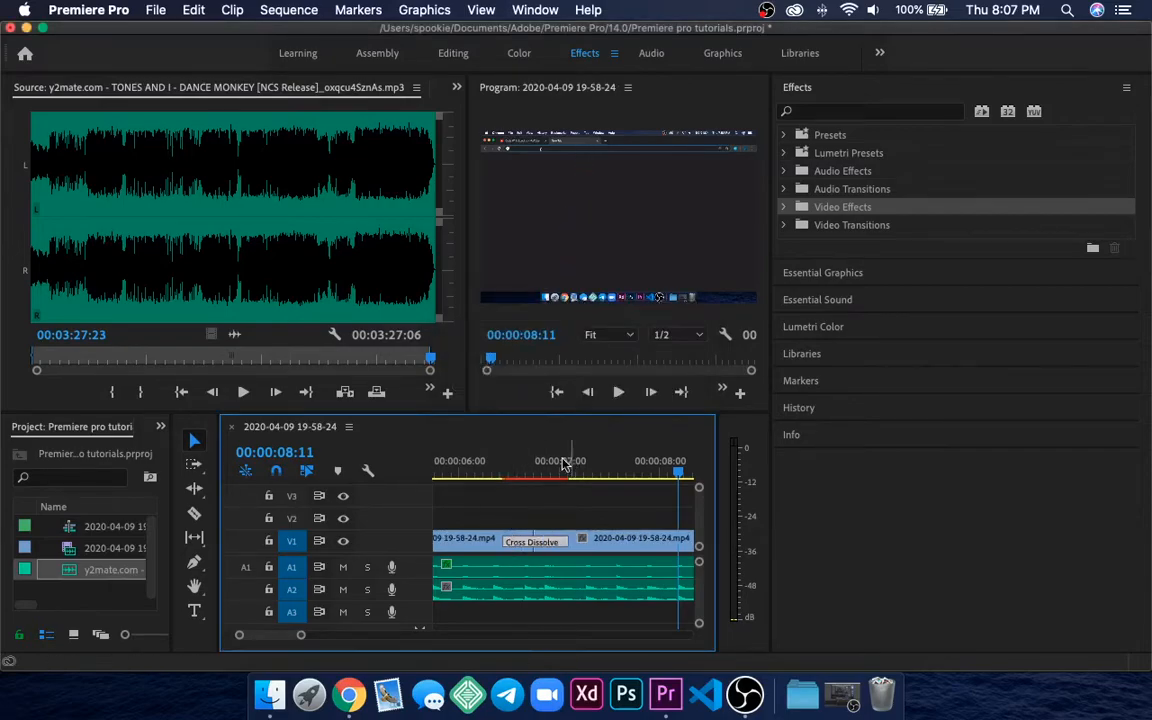
left_click(471, 474)
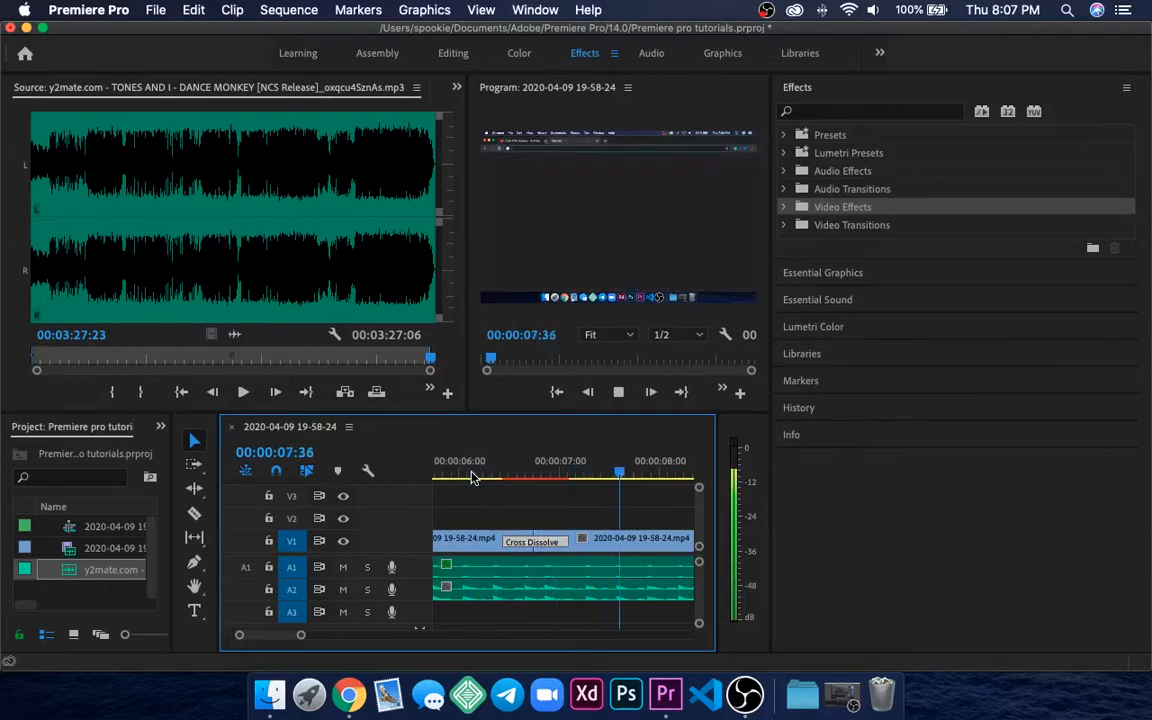
key("space")
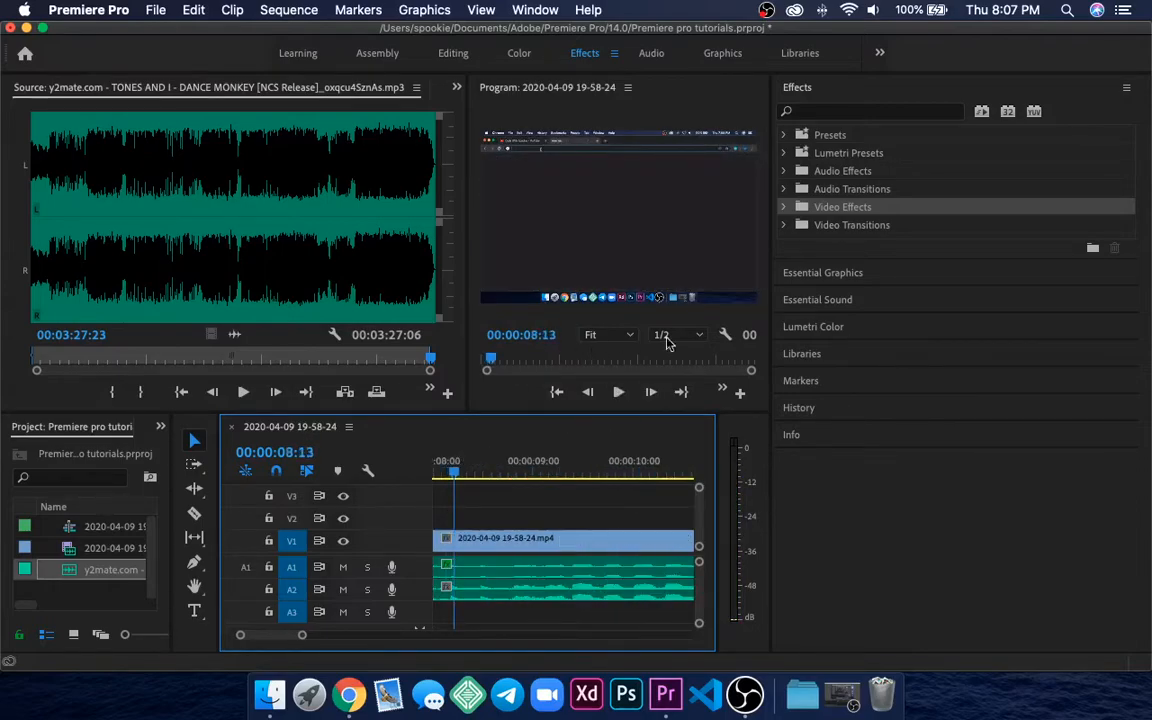
- Browse the motion graphics templates of Essential Graphics in the Graphics workspace, widening the panel for viewing and narrowing it again
left_click(822, 300)
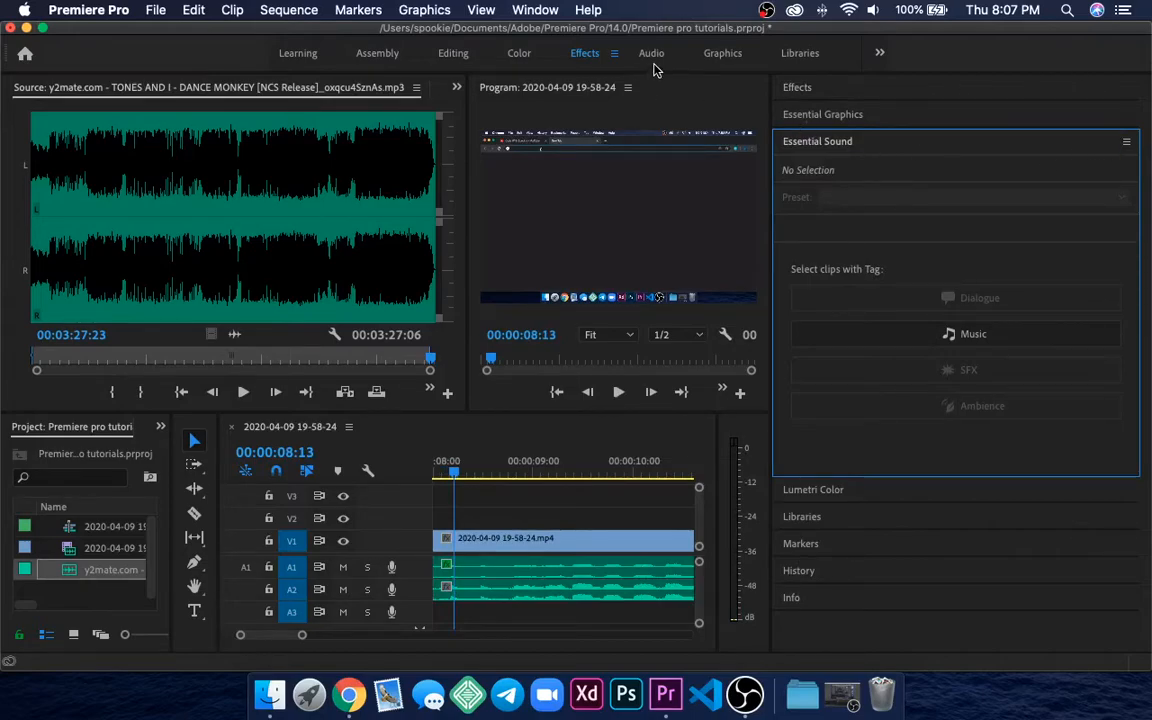
left_click(721, 54)
scroll(1053, 406, "down", 1)
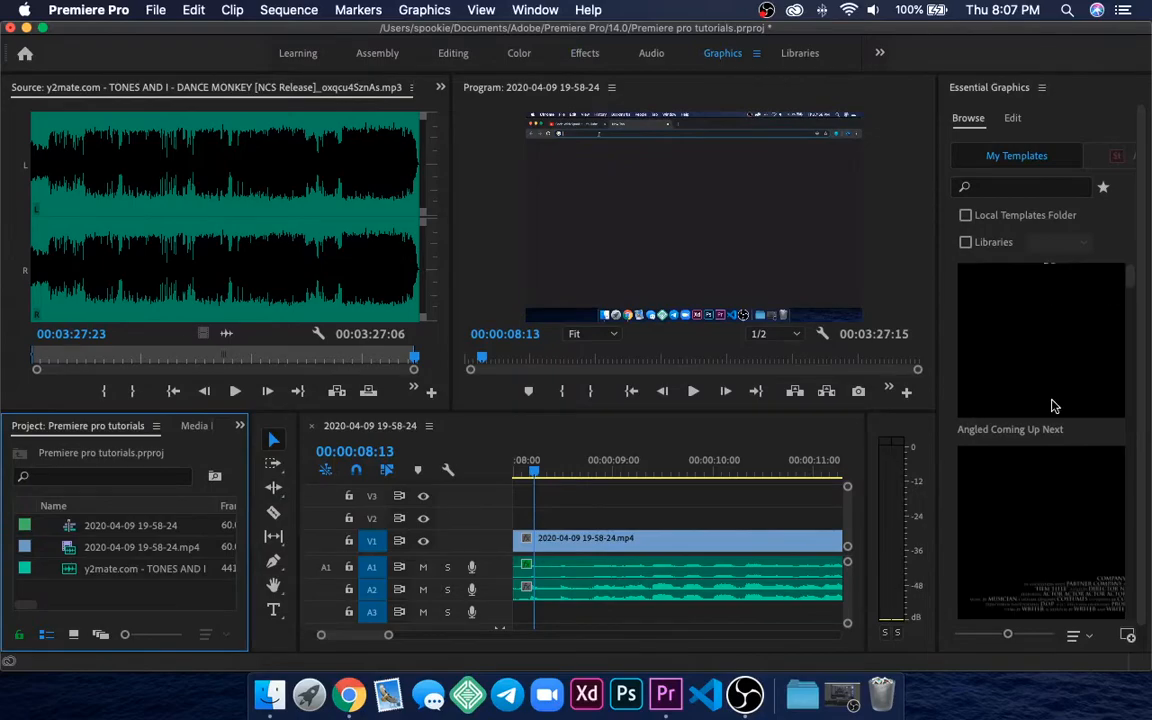
left_click_drag(937, 358, 745, 358)
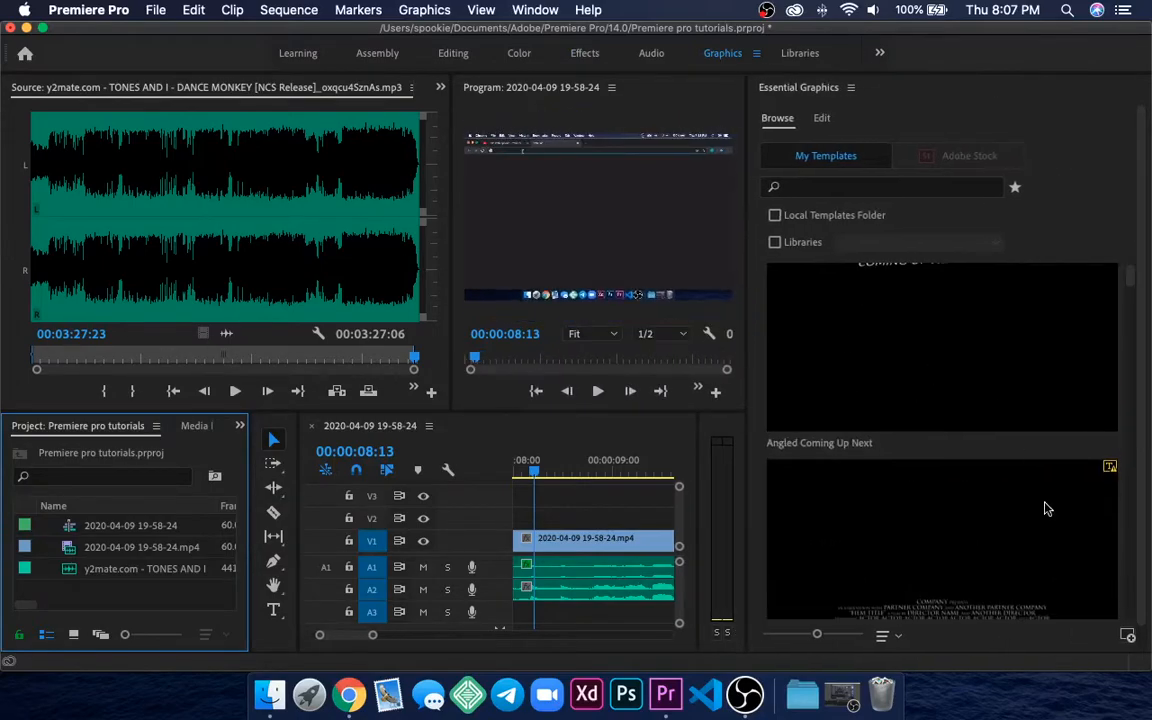
scroll(1028, 463, "down", 10)
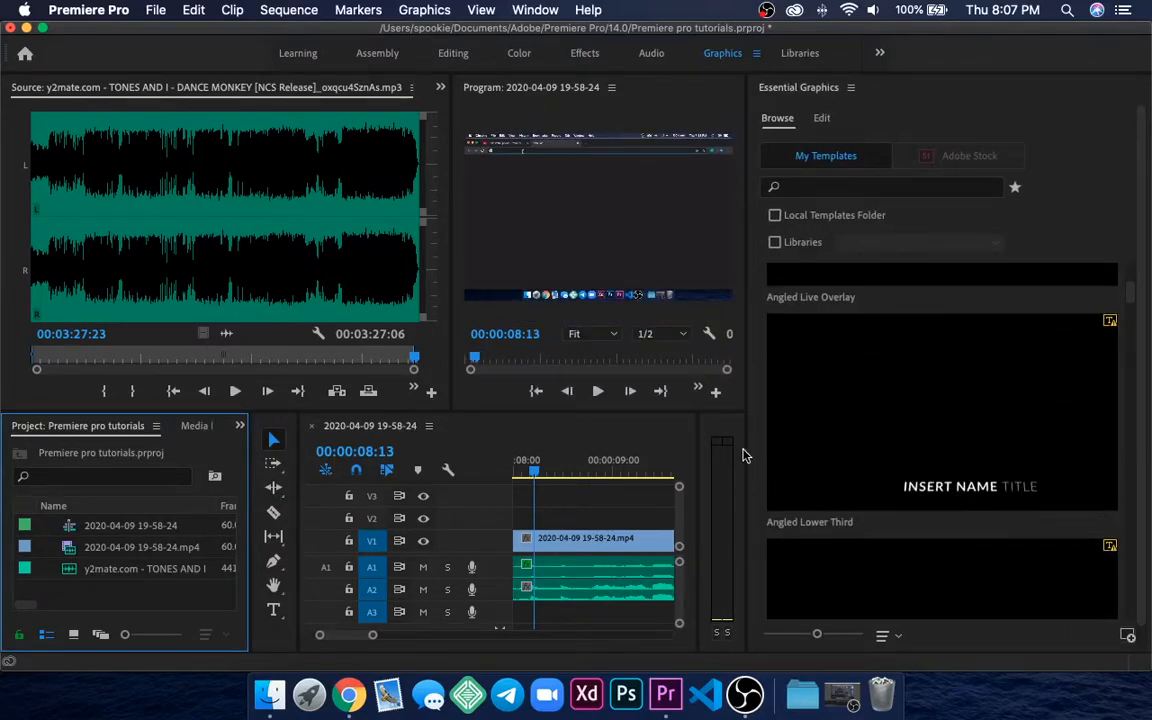
left_click_drag(745, 450, 975, 450)
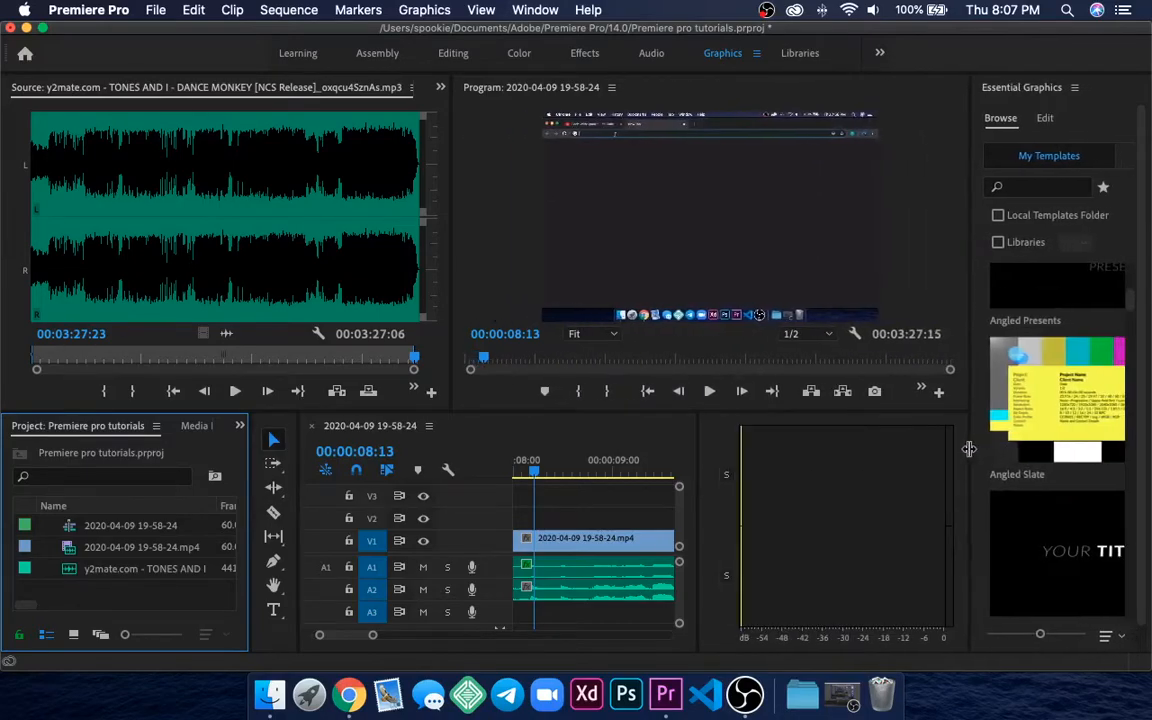
left_click_drag(692, 478, 899, 471)
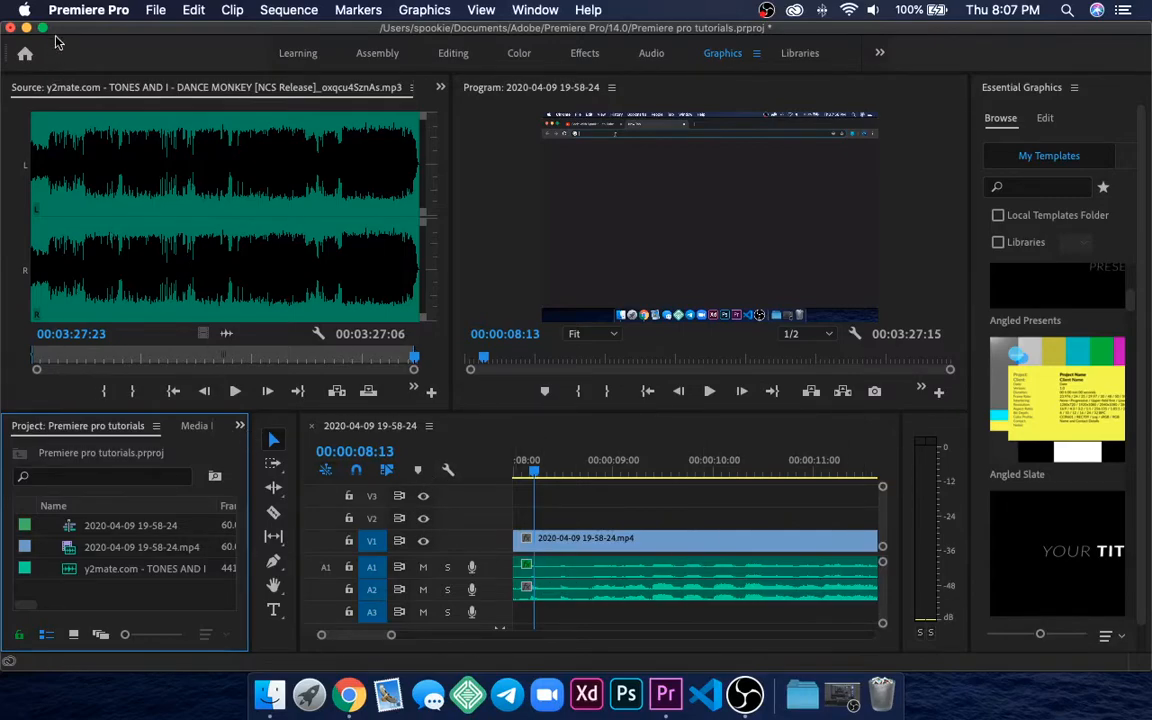
- Create a new legacy title named "hello title" with the default 1280 x 800, 60.00 fps video settings
left_click(156, 10)
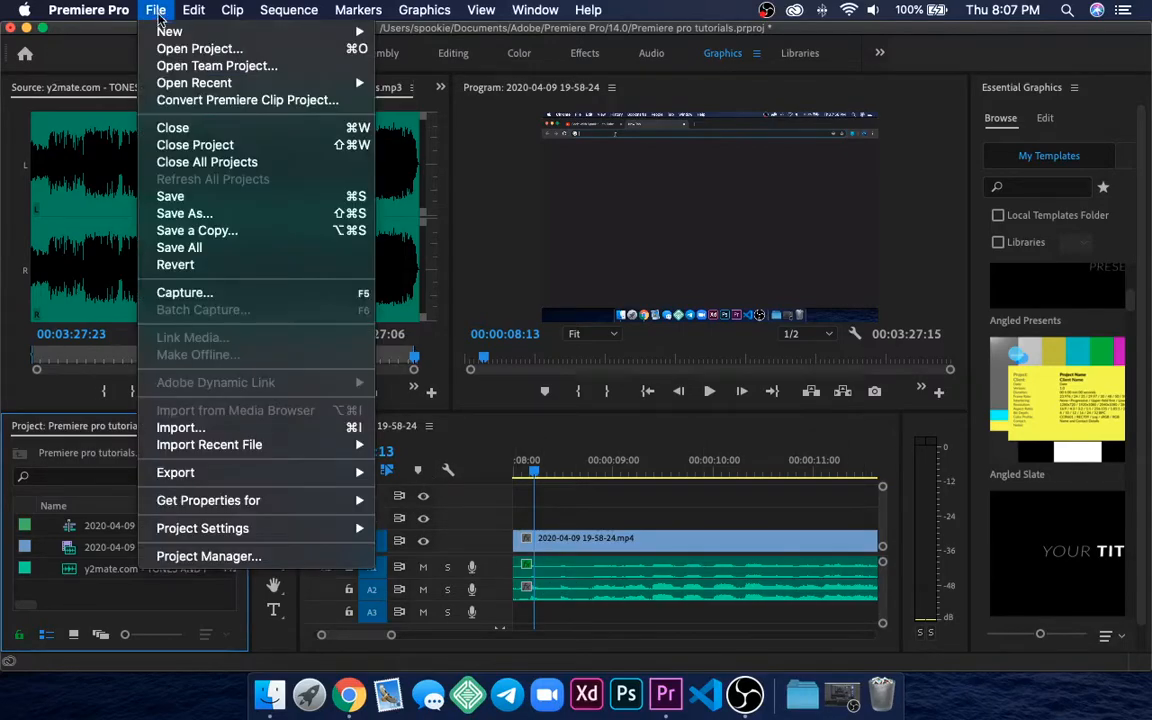
mouse_move(165, 31)
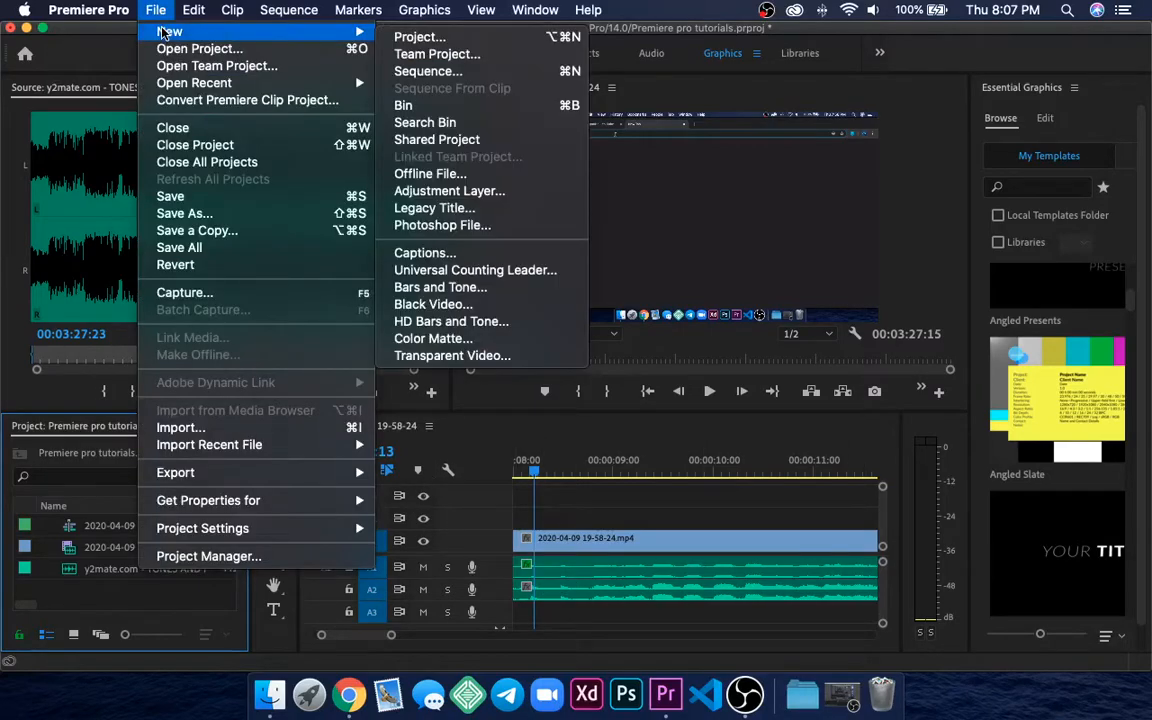
left_click(465, 213)
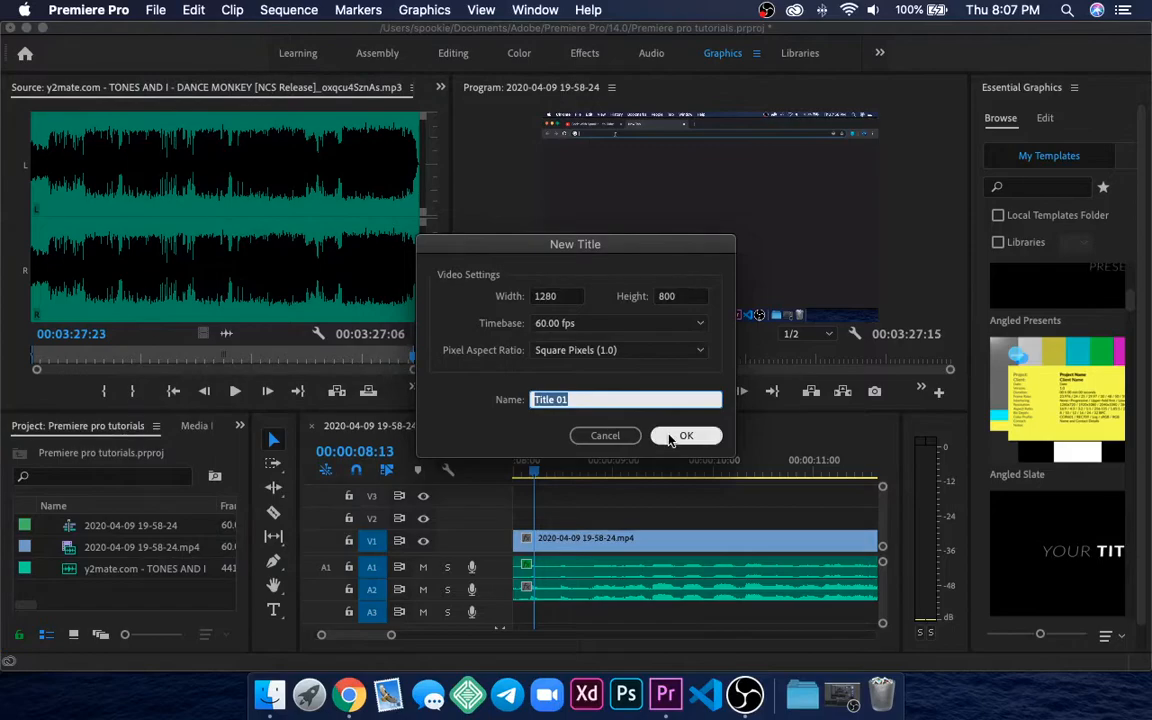
key("BackSpace")
type("hello t")
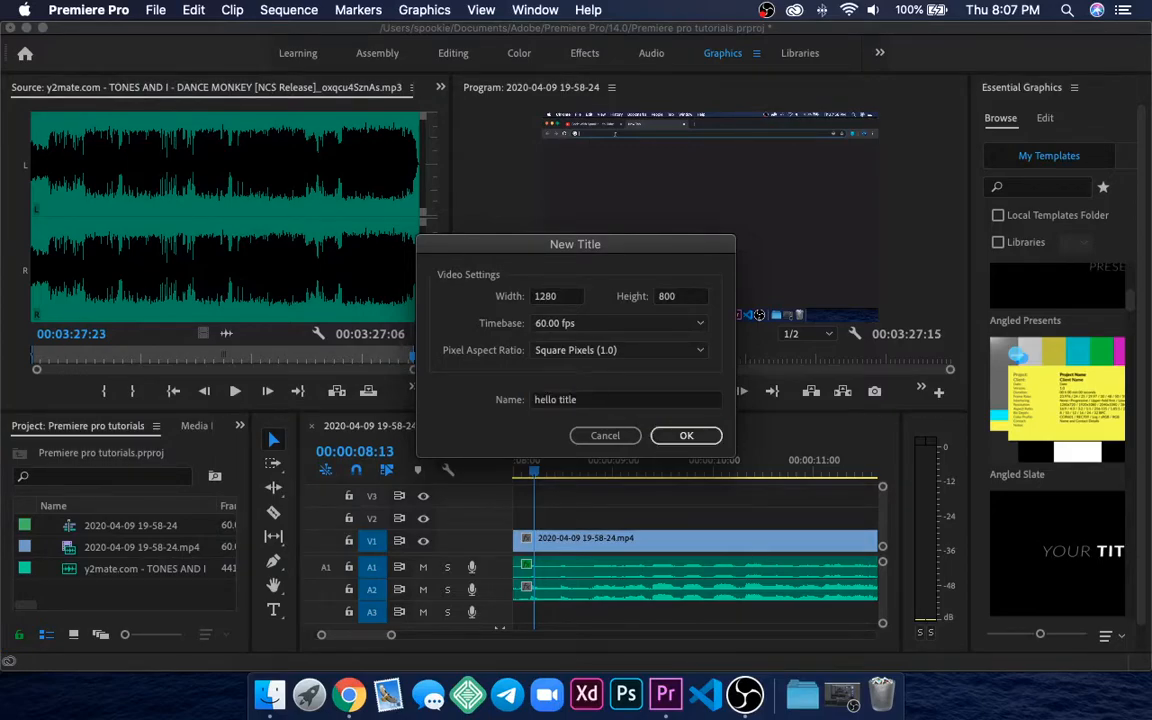
key("Return")
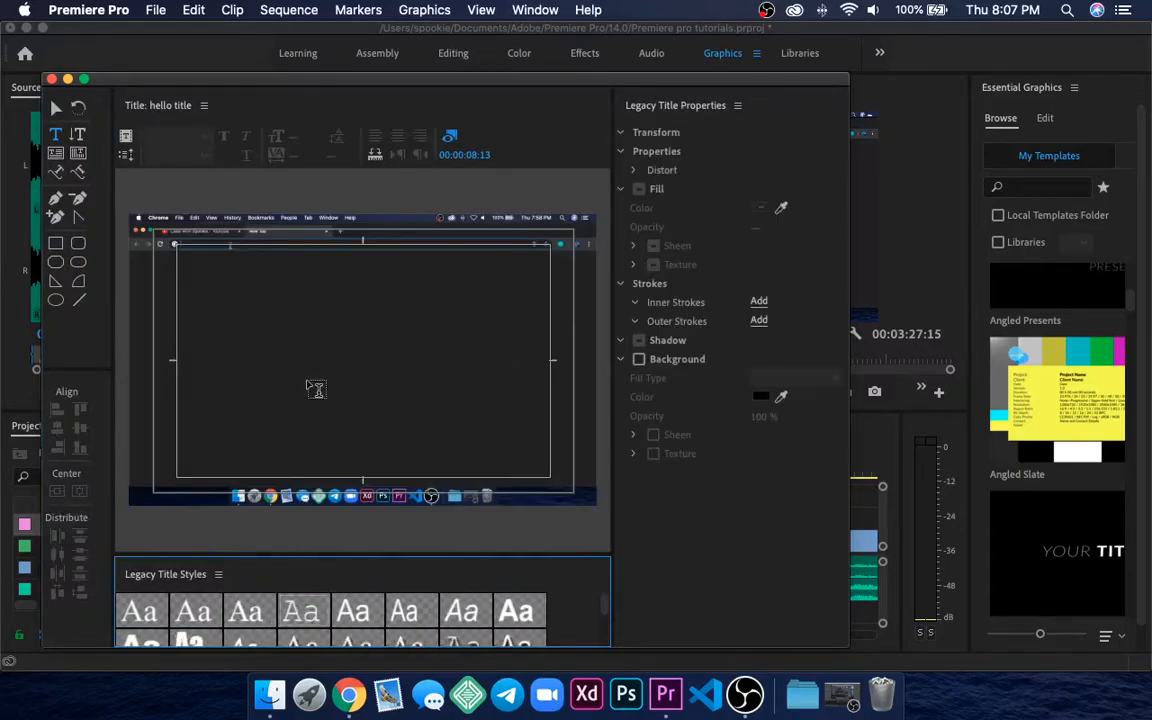
- Draw a text box about 782 by 204 in the title, enter "Hello title" and close the title editor
left_click_drag(208, 350, 495, 425)
type("H")
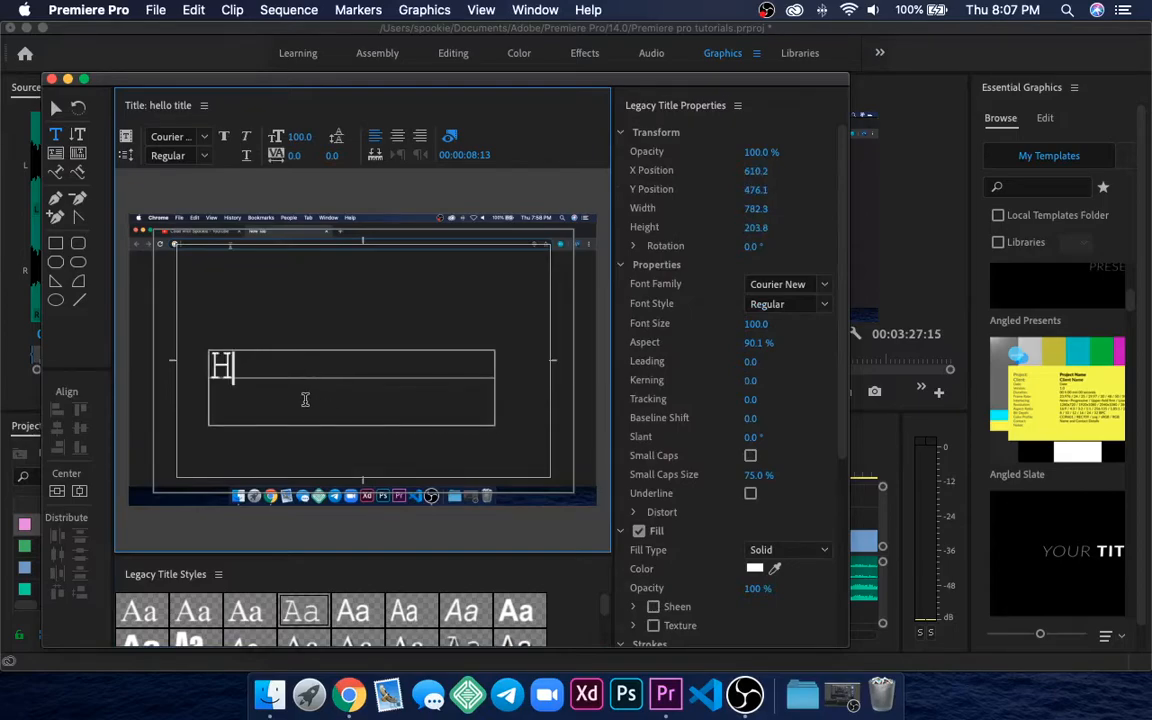
type("ello title")
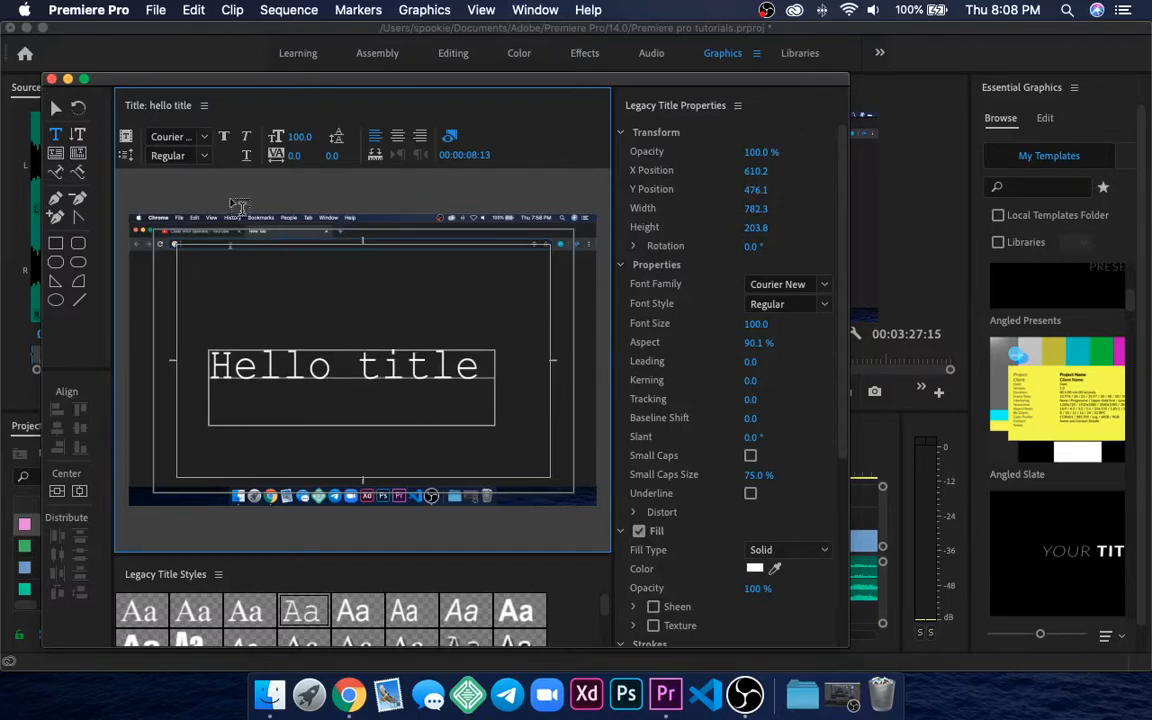
left_click(52, 80)
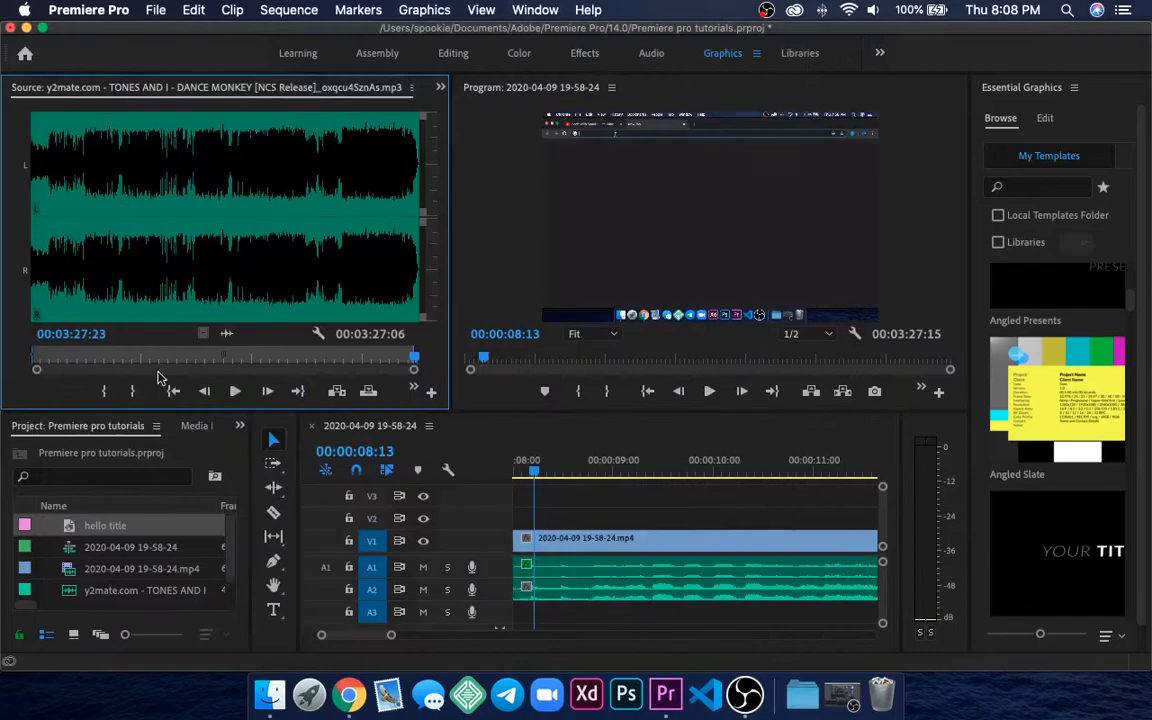
- Place the hello title clip on V2 just after 00:00:08:13 and play the sequence over it to 00:00:10:02
left_click_drag(99, 533, 563, 526)
scroll(609, 531, "down", 5)
scroll(609, 531, "down", 2)
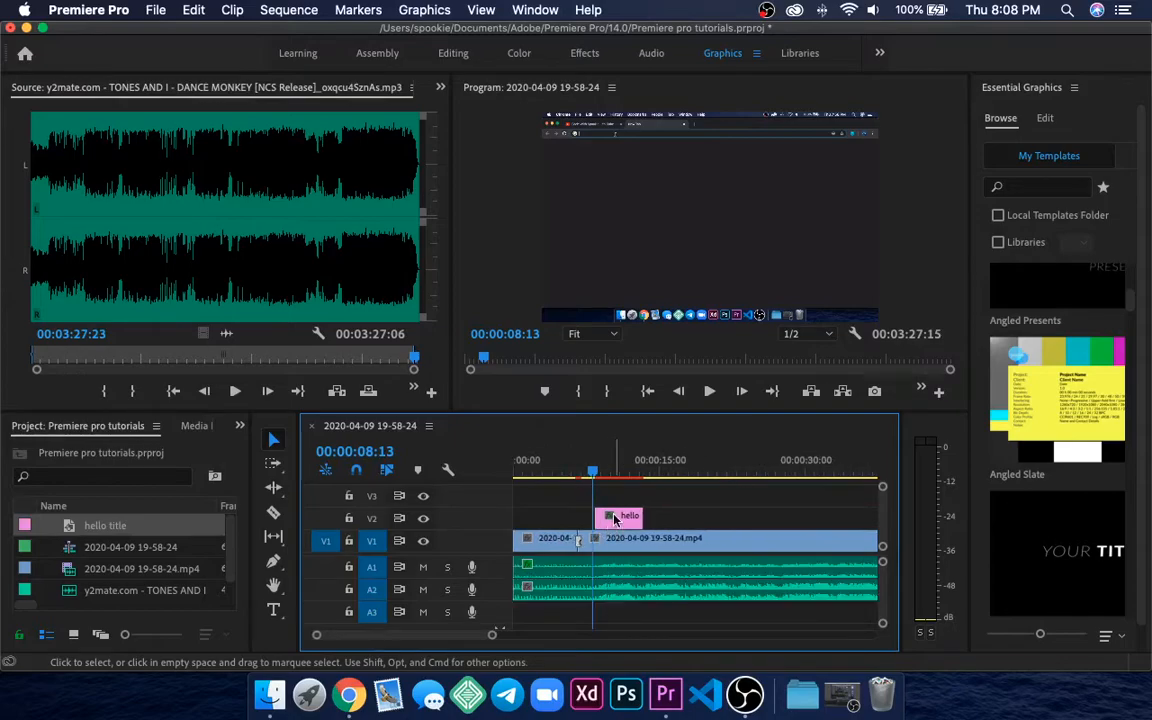
key("space")
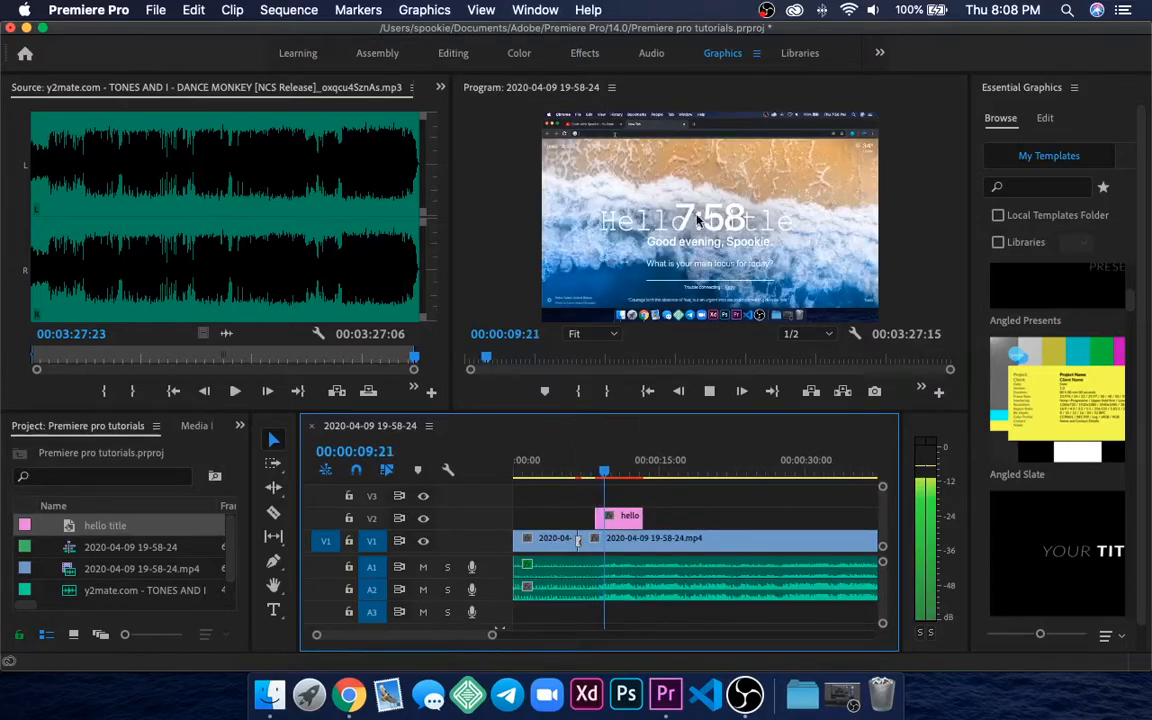
key("space")
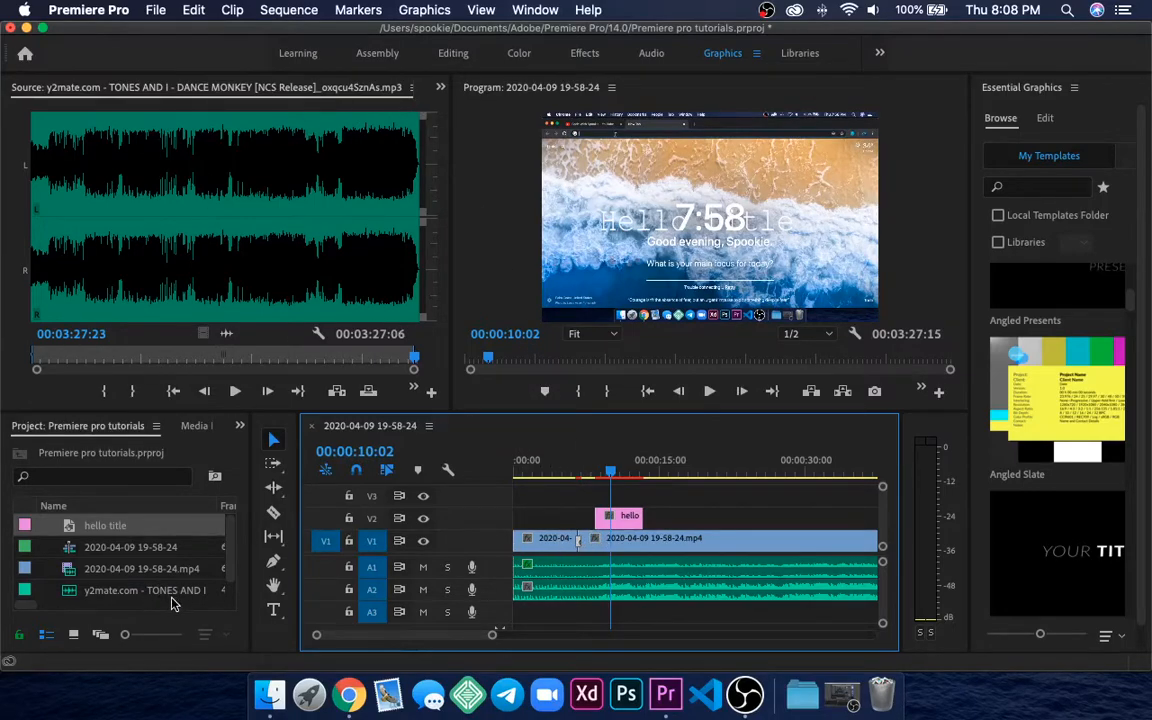
- Import waterfall-4973028_1920.jpg from the Desktop and place it on V2 at about 18 seconds, after the title clip
scroll(172, 603, "down", 1)
left_click(135, 596)
double_click(130, 596)
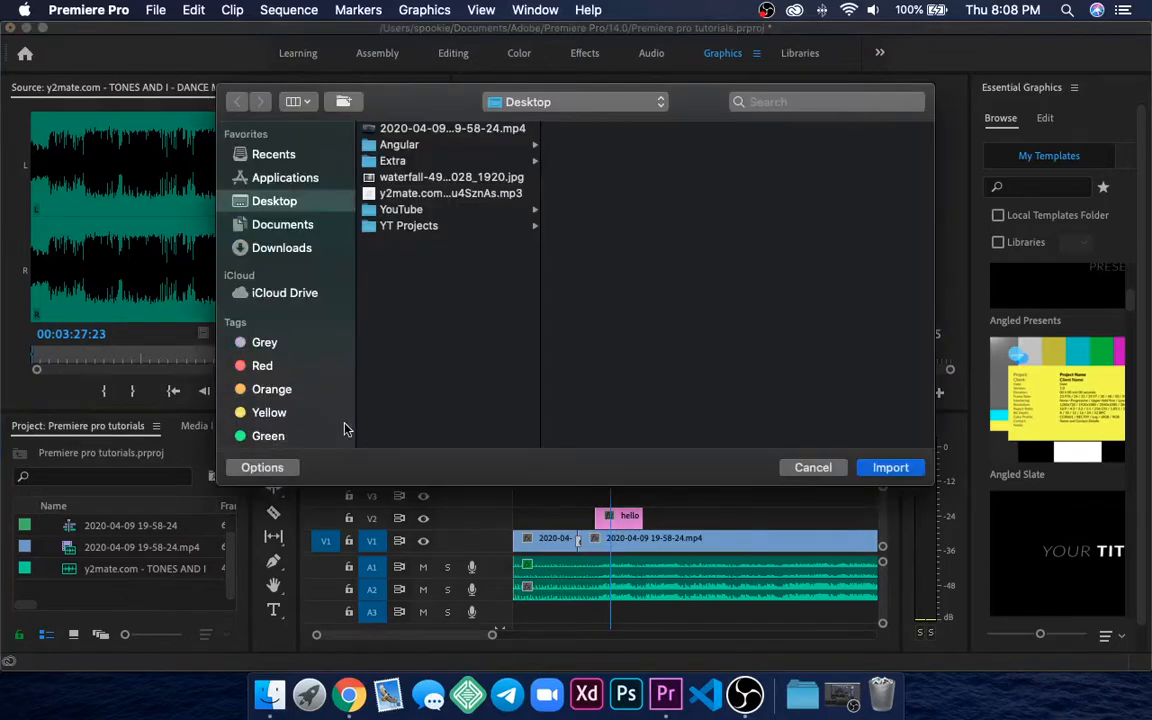
left_click(445, 177)
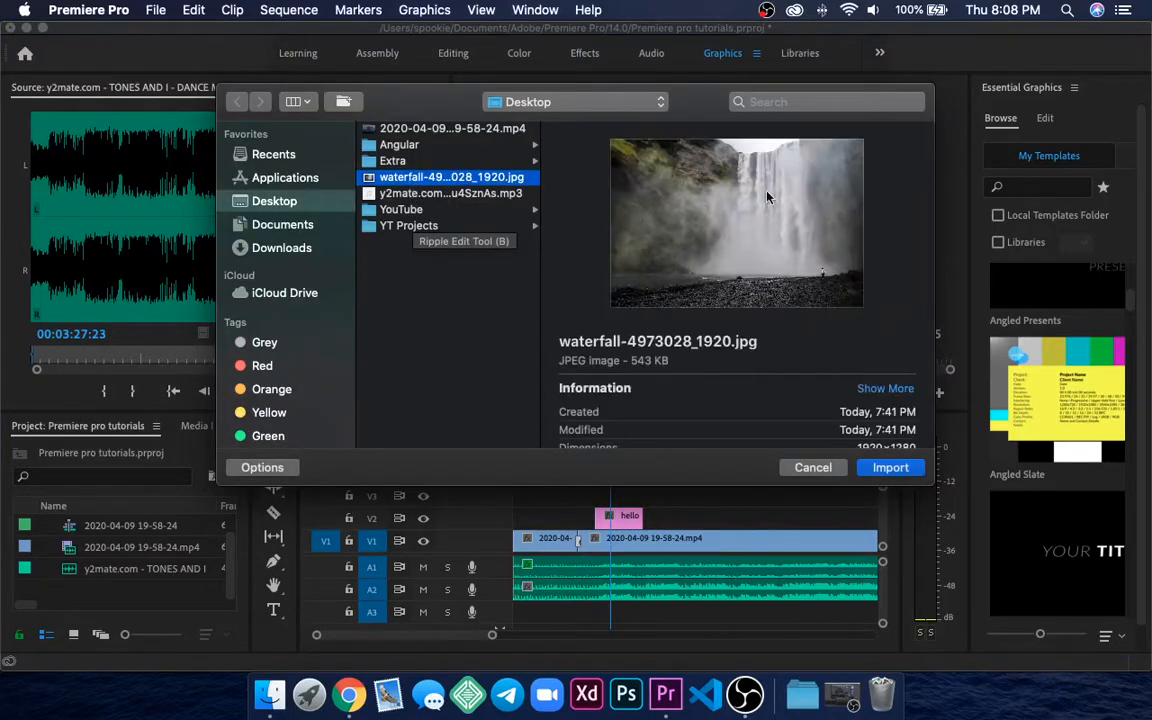
left_click(890, 468)
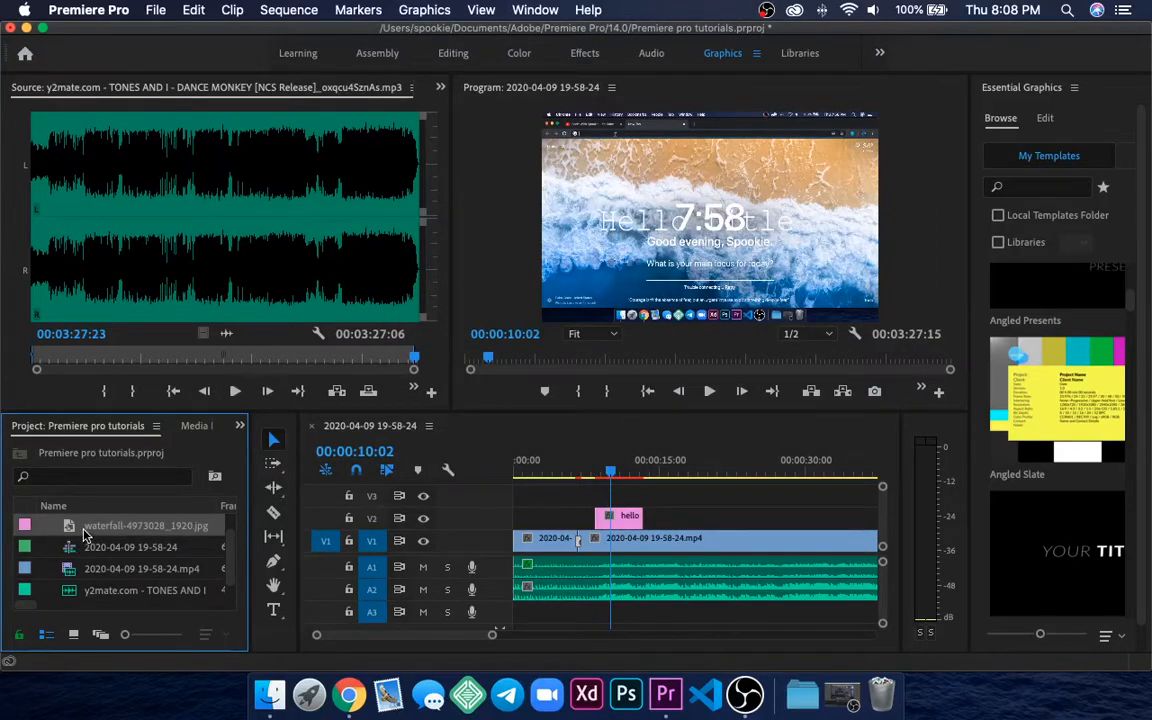
left_click_drag(93, 537, 732, 516)
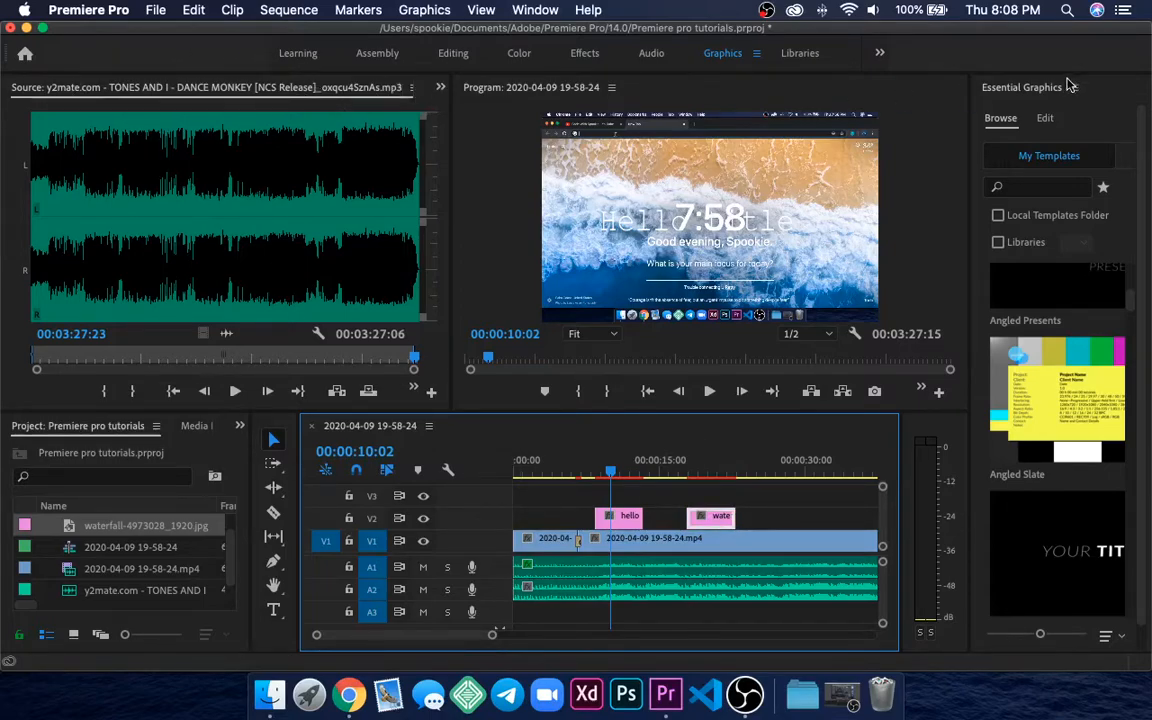
- Show the waterfall clip's Effect Controls in the Editing workspace and move the playhead to 00:00:18:03
left_click(450, 54)
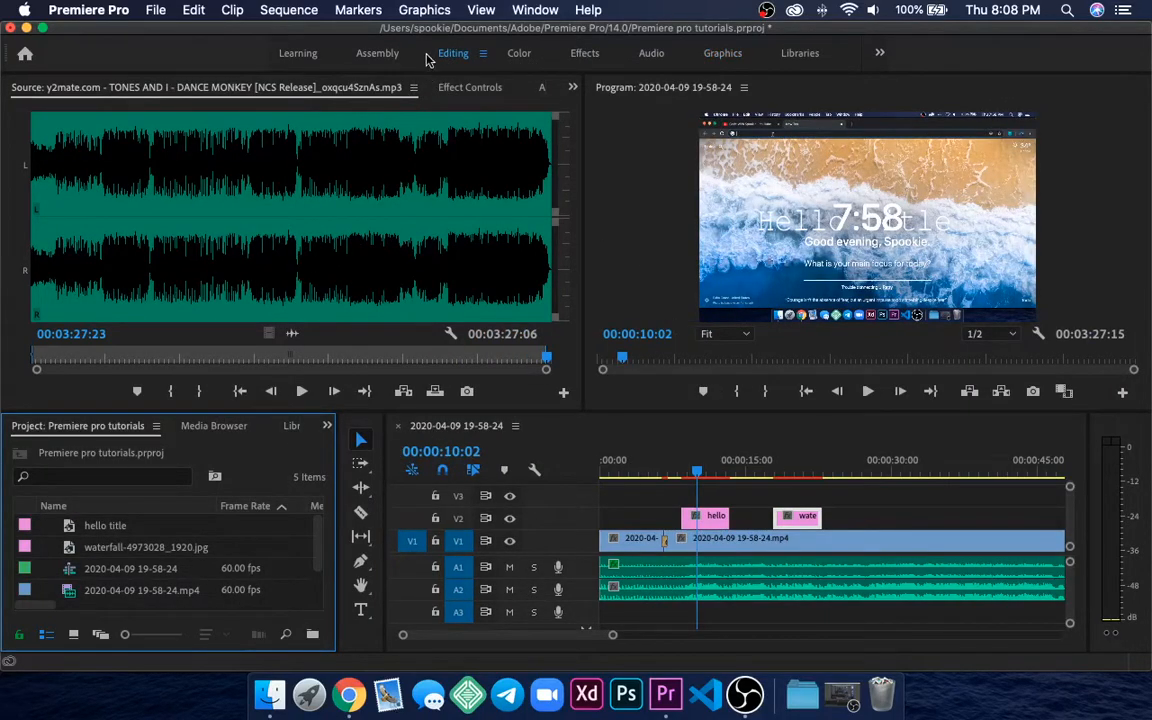
left_click(441, 88)
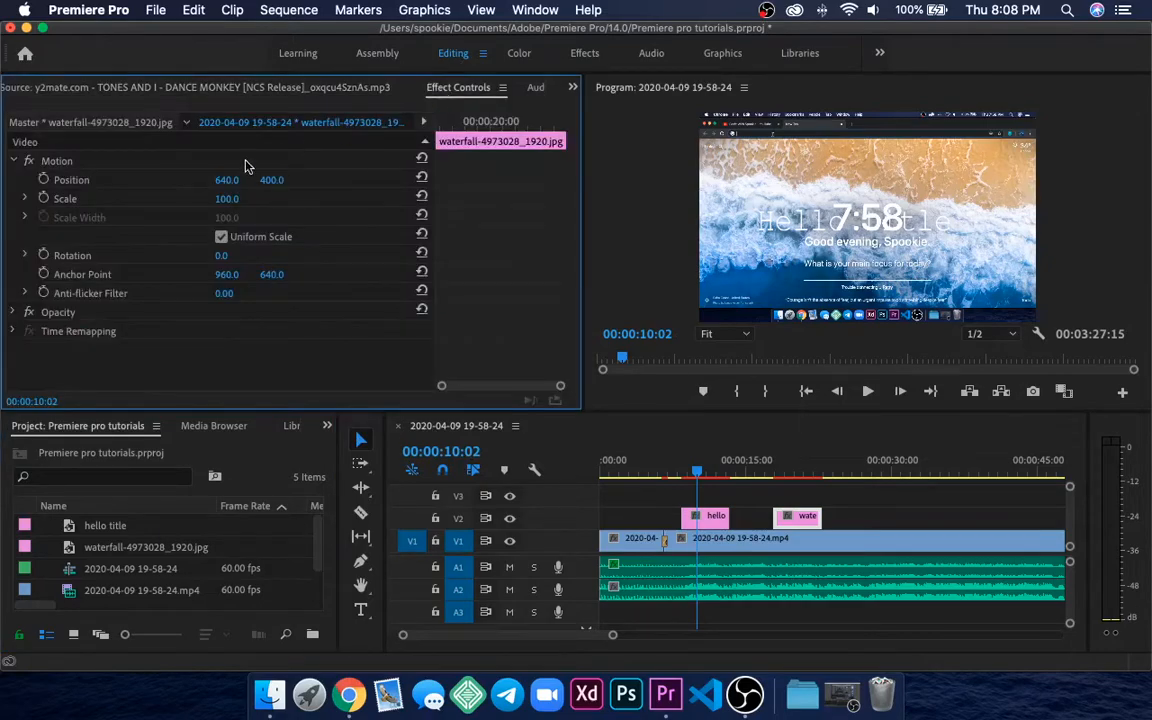
left_click(787, 519)
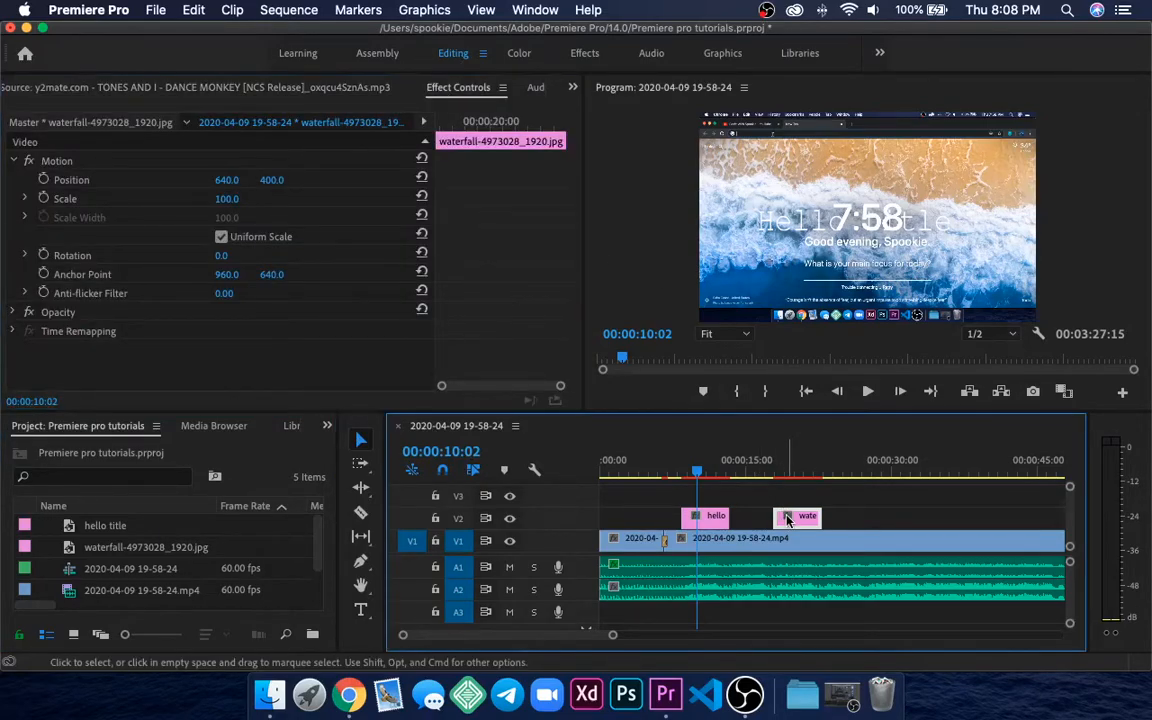
left_click_drag(695, 472, 776, 472)
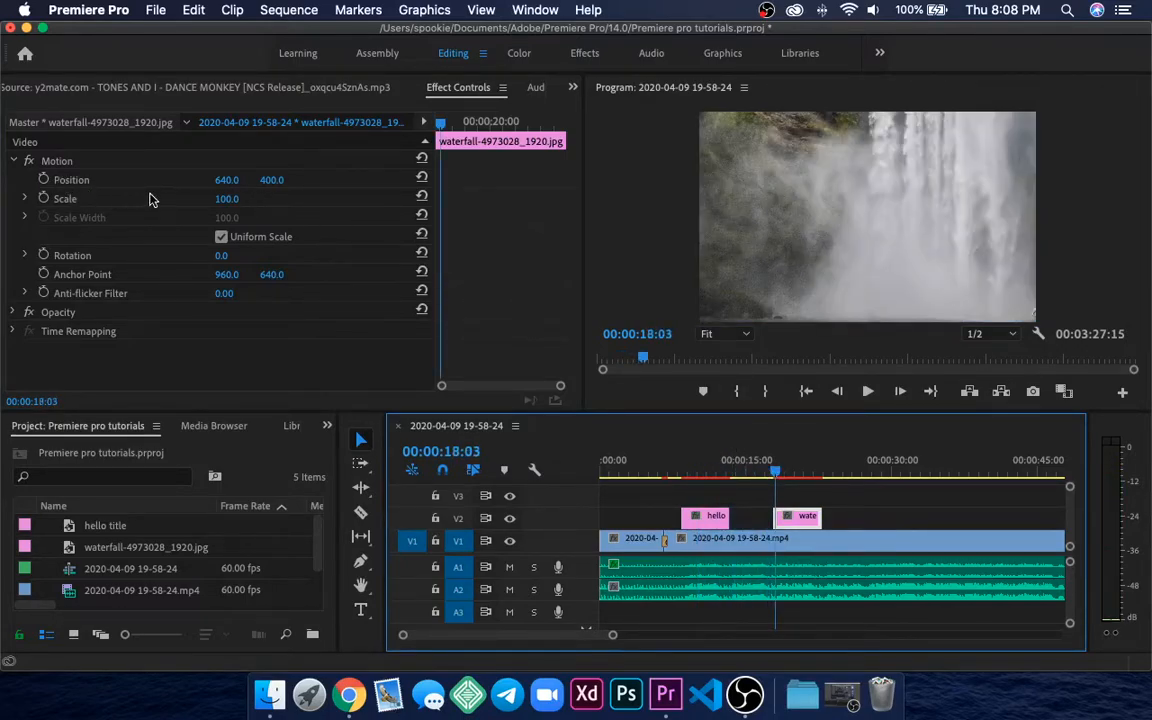
left_click_drag(227, 182, 228, 182)
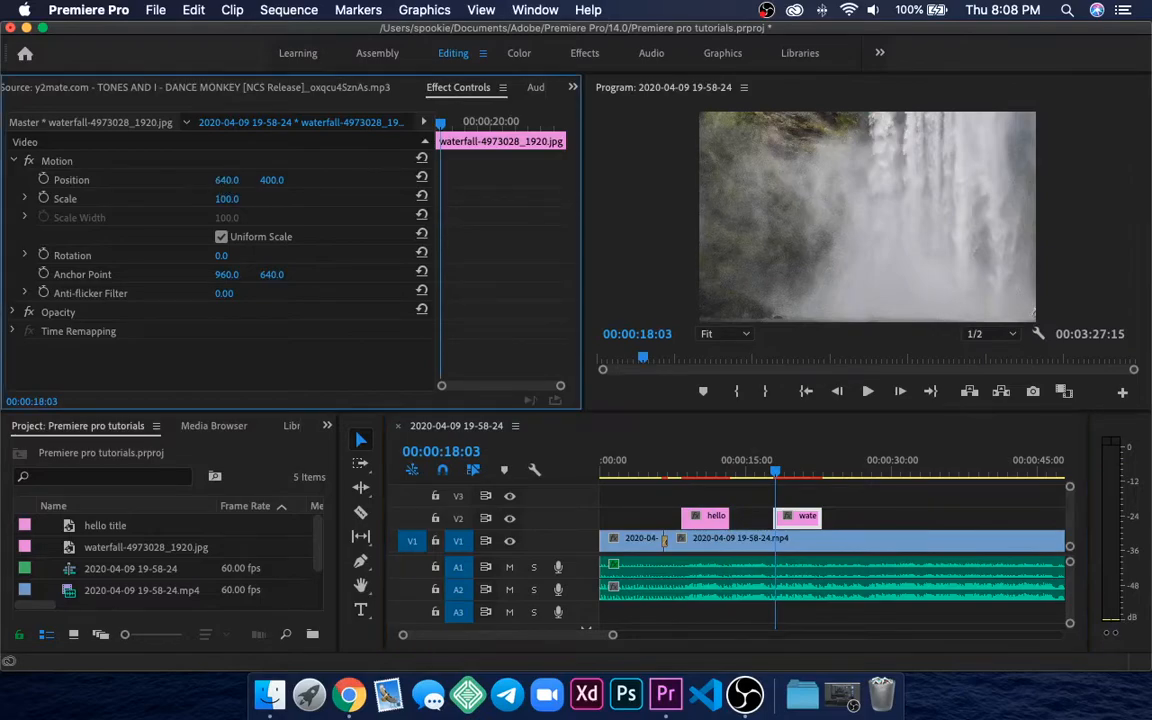
left_click(234, 179)
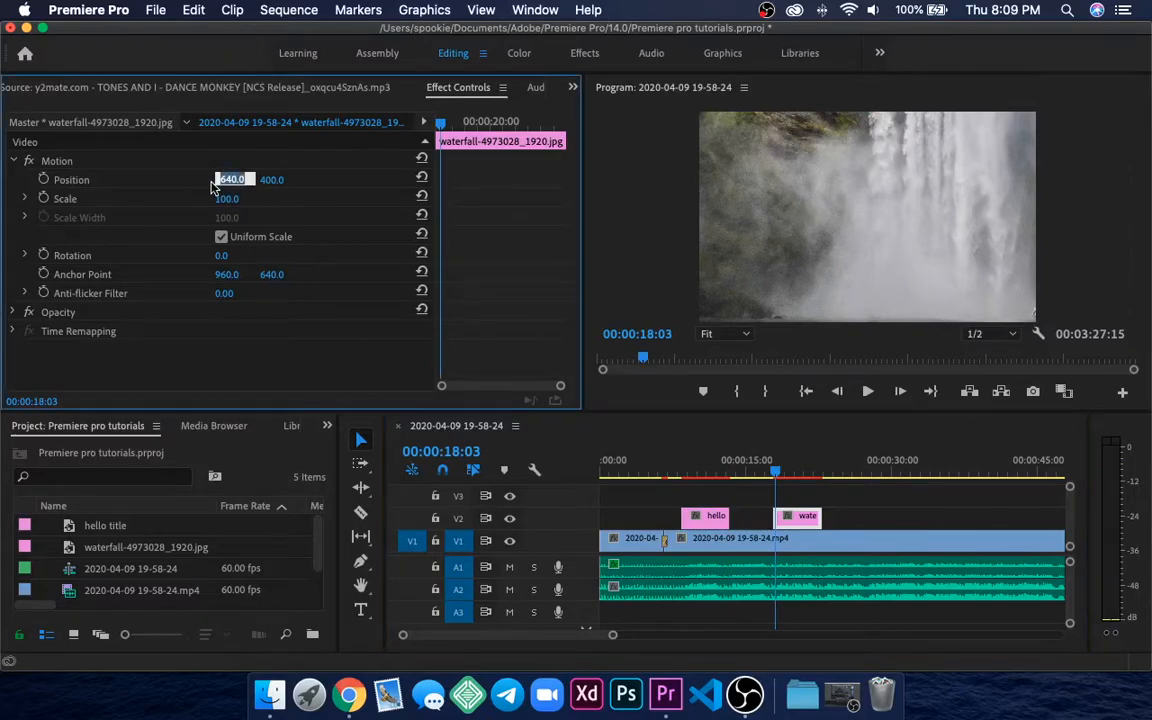
left_click(211, 181)
left_click(234, 180)
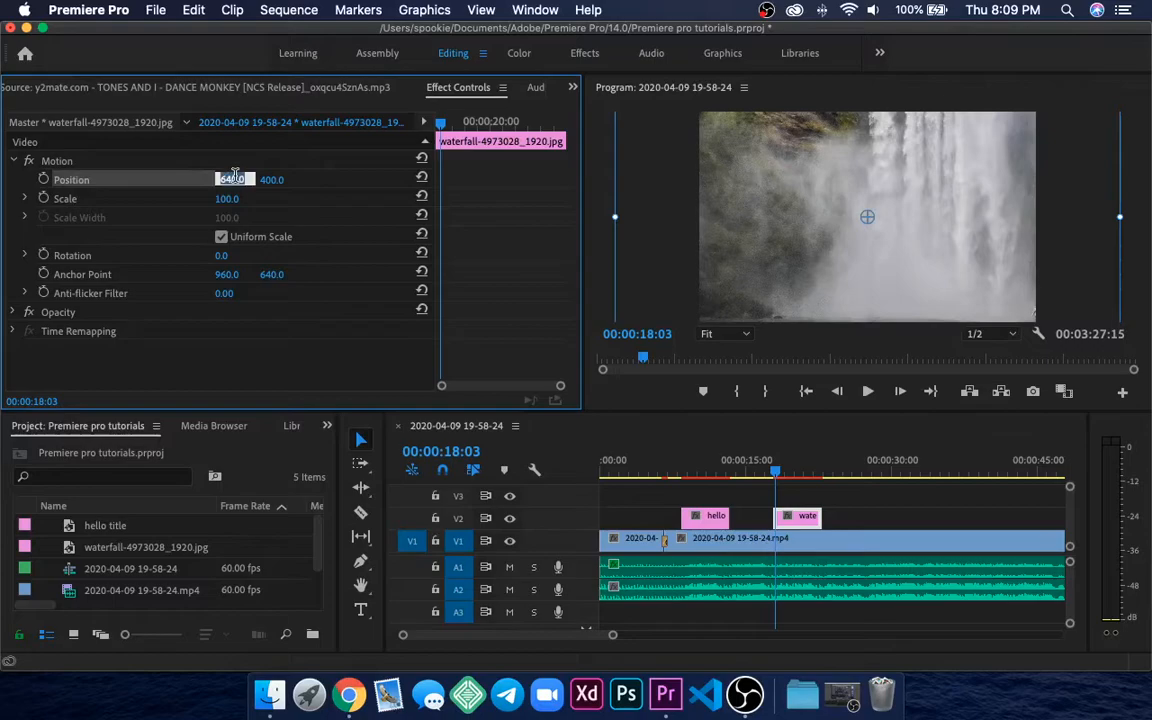
left_click(222, 198)
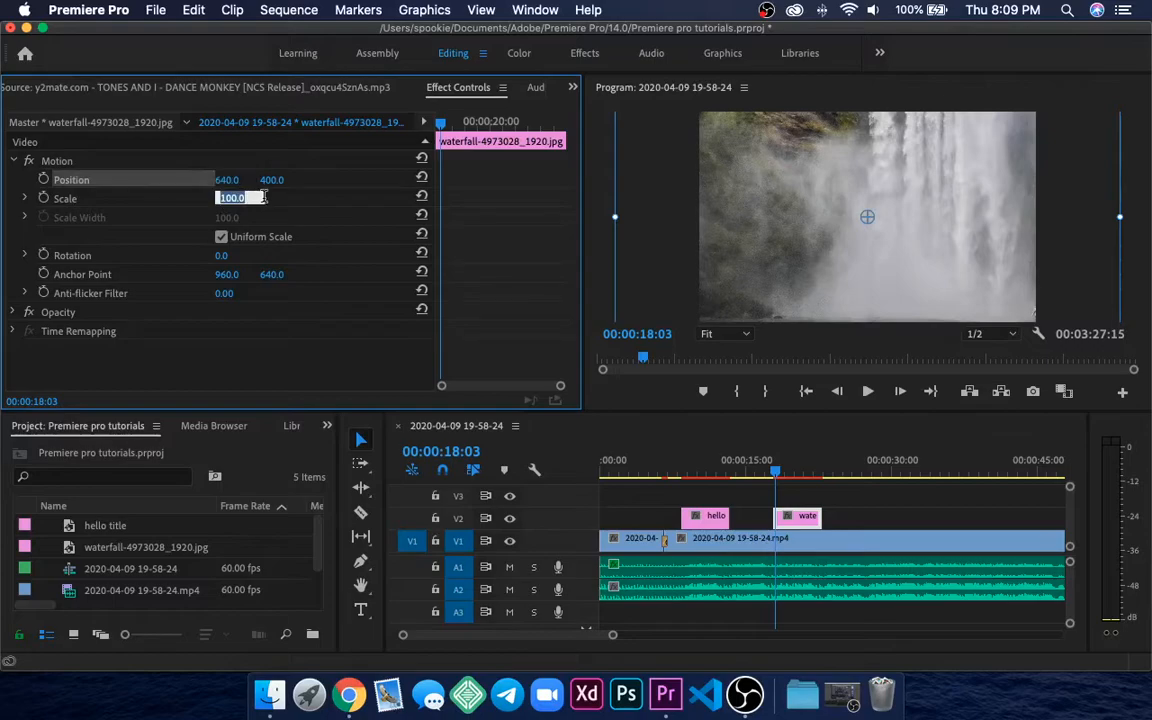
left_click(271, 201)
- Set the waterfall image's scale to 29 and its position to 940, 577, and play the sequence over it
mouse_move(227, 199)
left_mouse_down()
mouse_move(255, 199)
mouse_move(148, 199)
mouse_move(240, 199)
left_mouse_up()
left_click_drag(227, 180, 502, 180)
left_click_drag(272, 180, 449, 180)
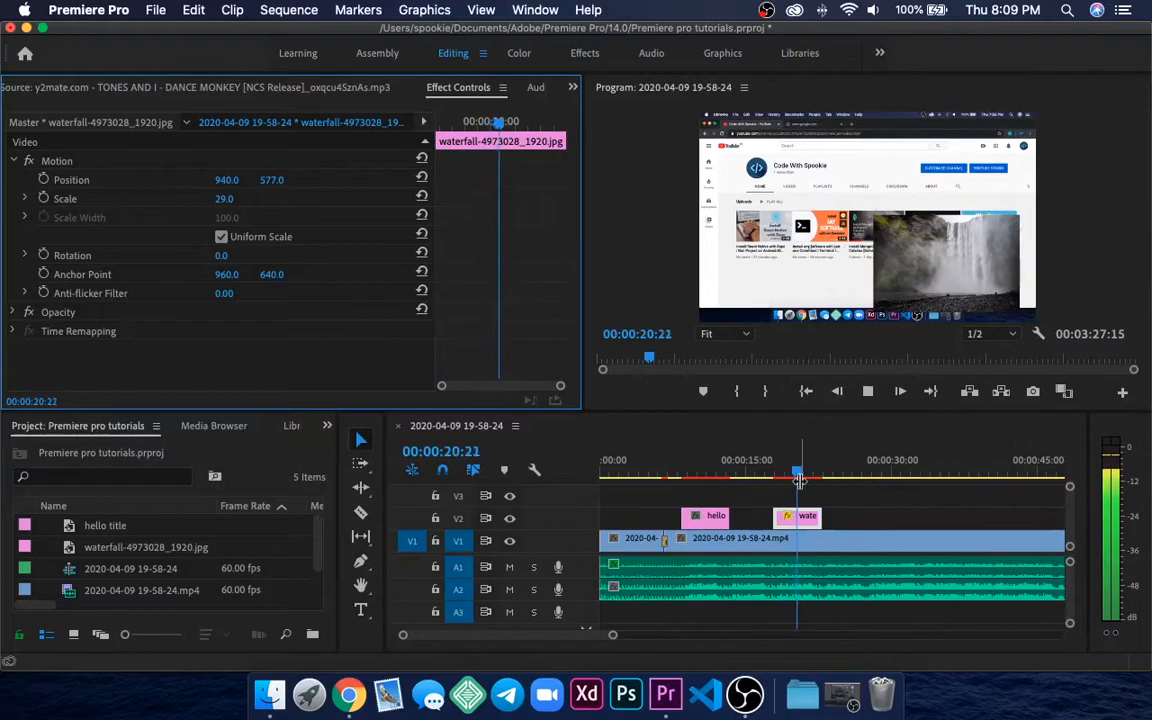
key("space")
- Move the playhead to 00:00:08:36 and set the hello title clip's scale to 93 and position to 958, 244
left_click_drag(797, 474, 683, 474)
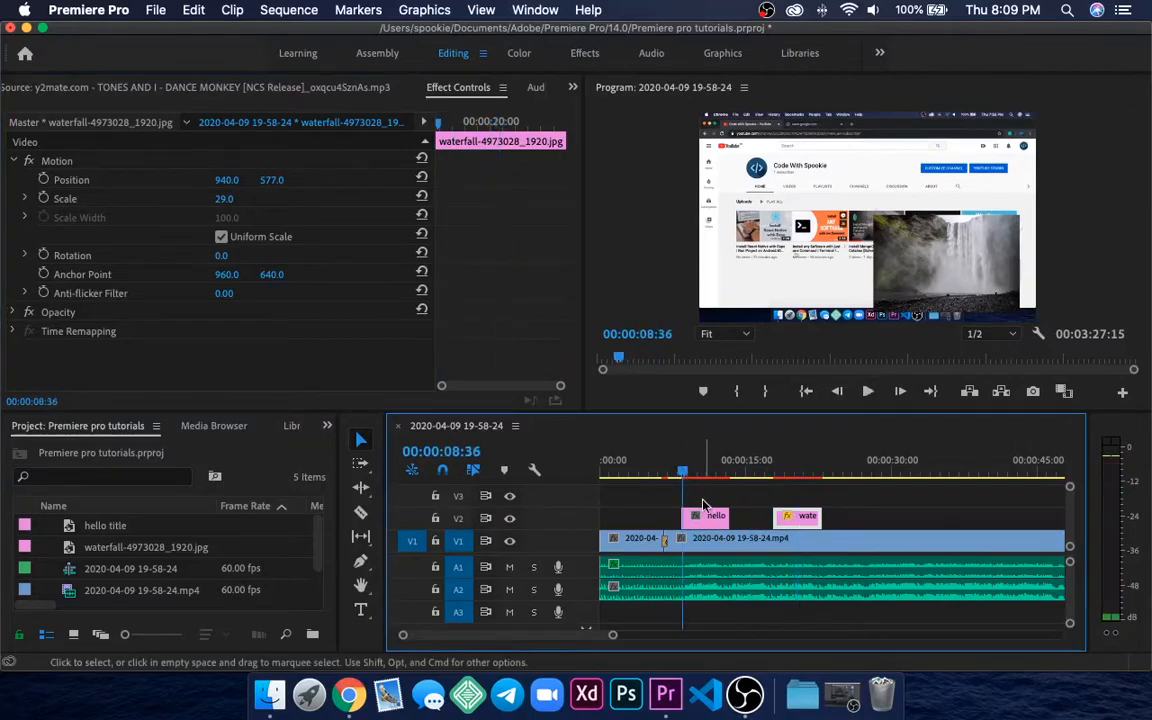
left_click(700, 518)
left_click_drag(228, 200, 542, 180)
left_click_drag(270, 180, 122, 180)
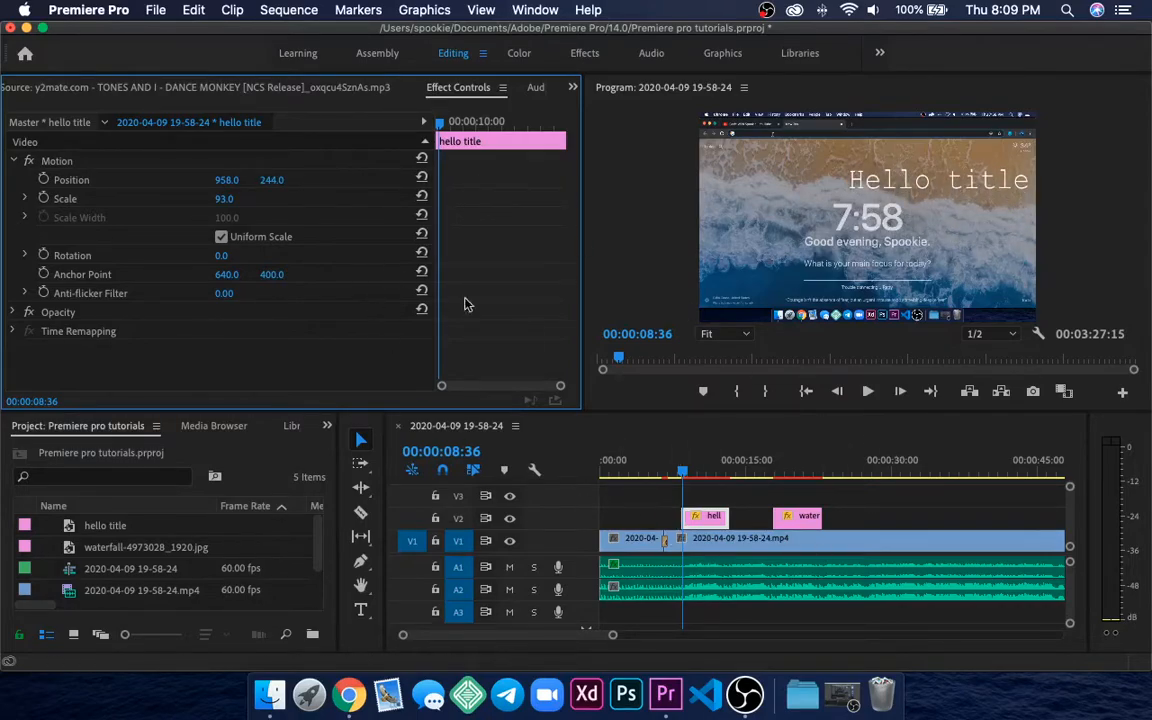
left_click_drag(735, 551, 750, 554)
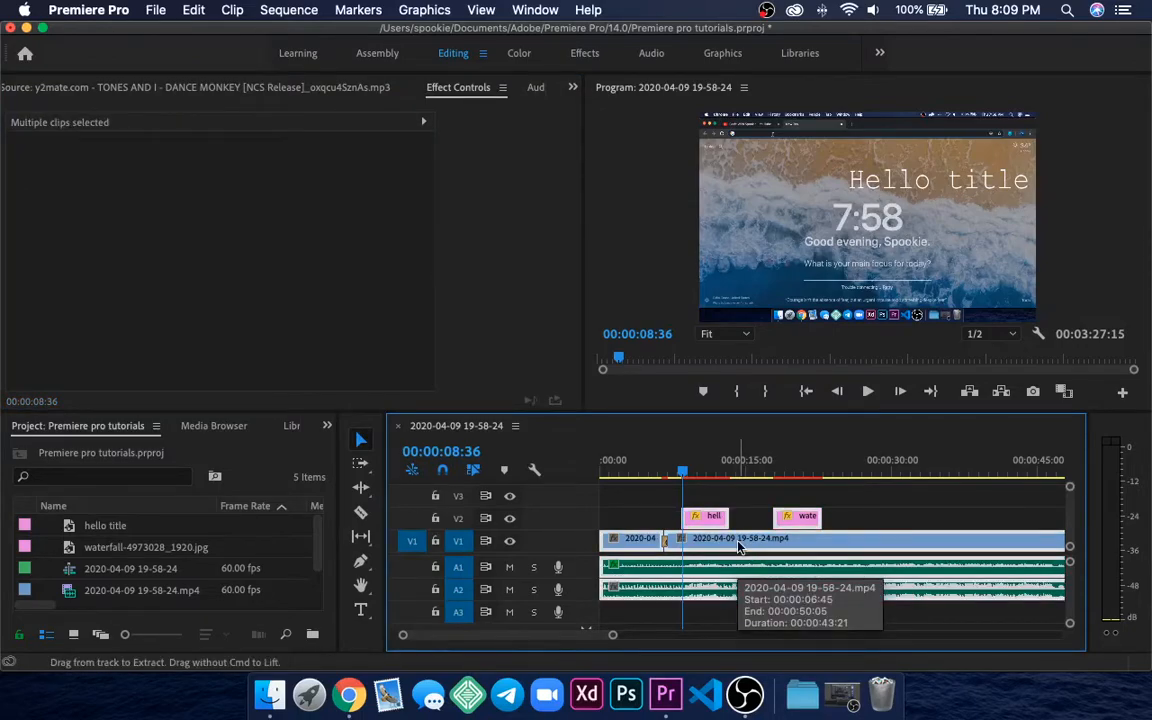
key("super+m")
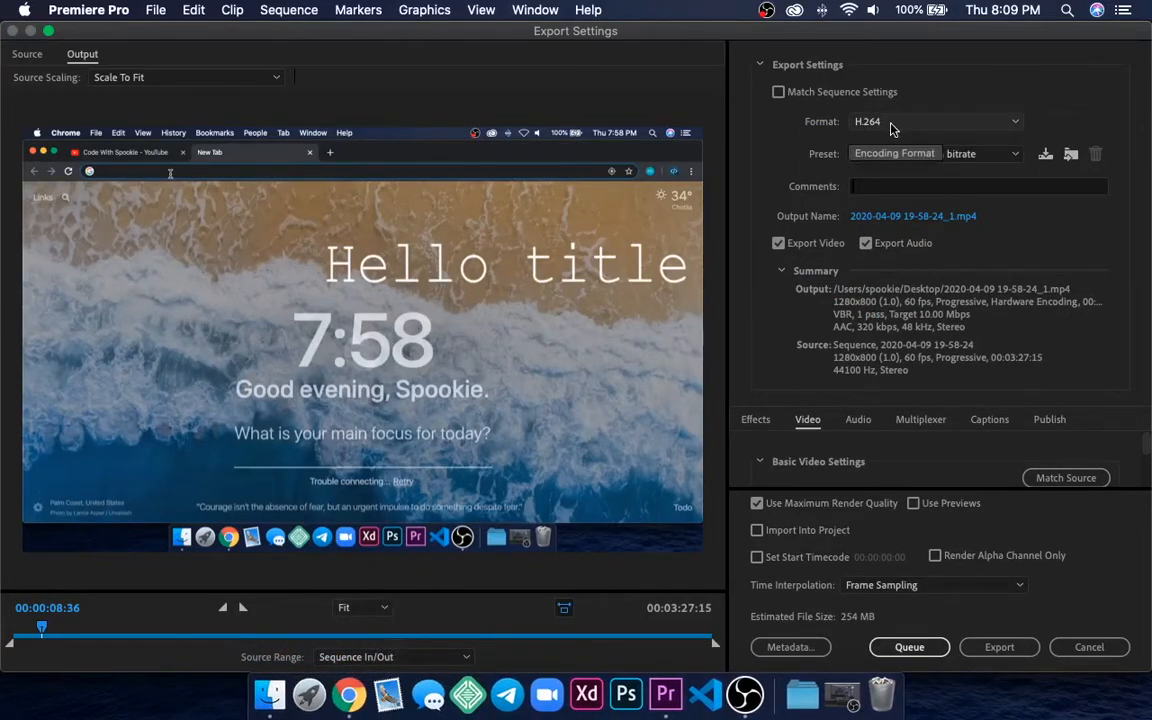
left_click(940, 154)
scroll(930, 500, "down", 5)
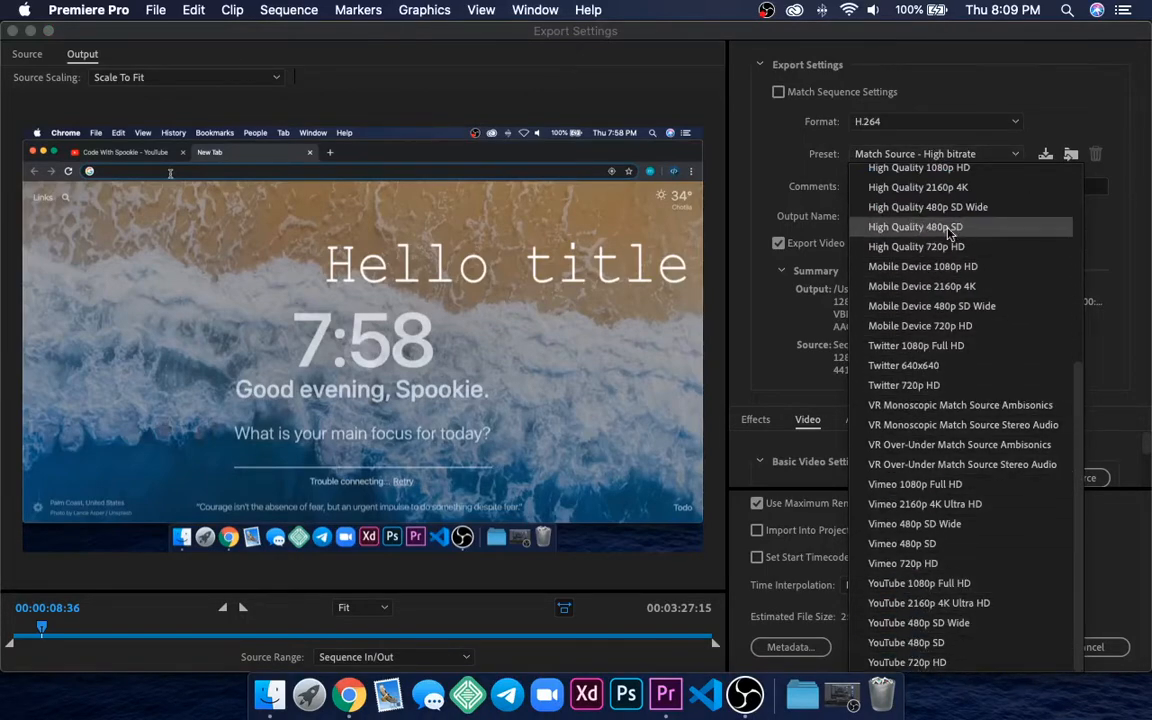
left_click(926, 124)
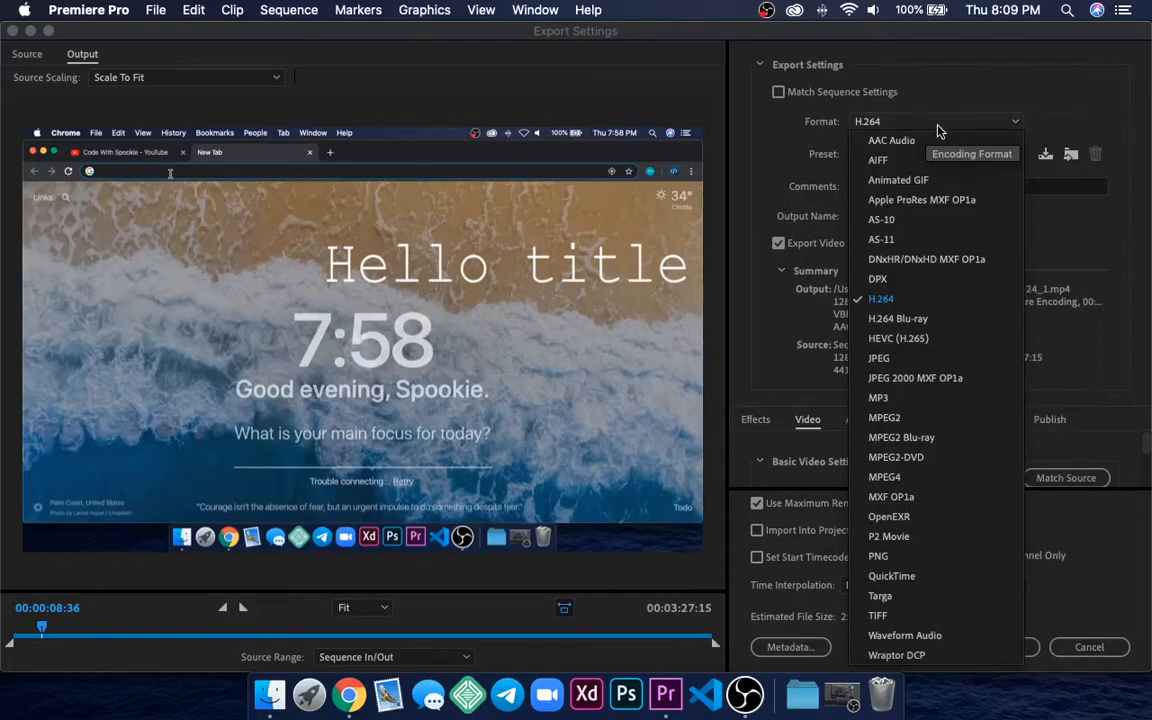
left_click(921, 301)
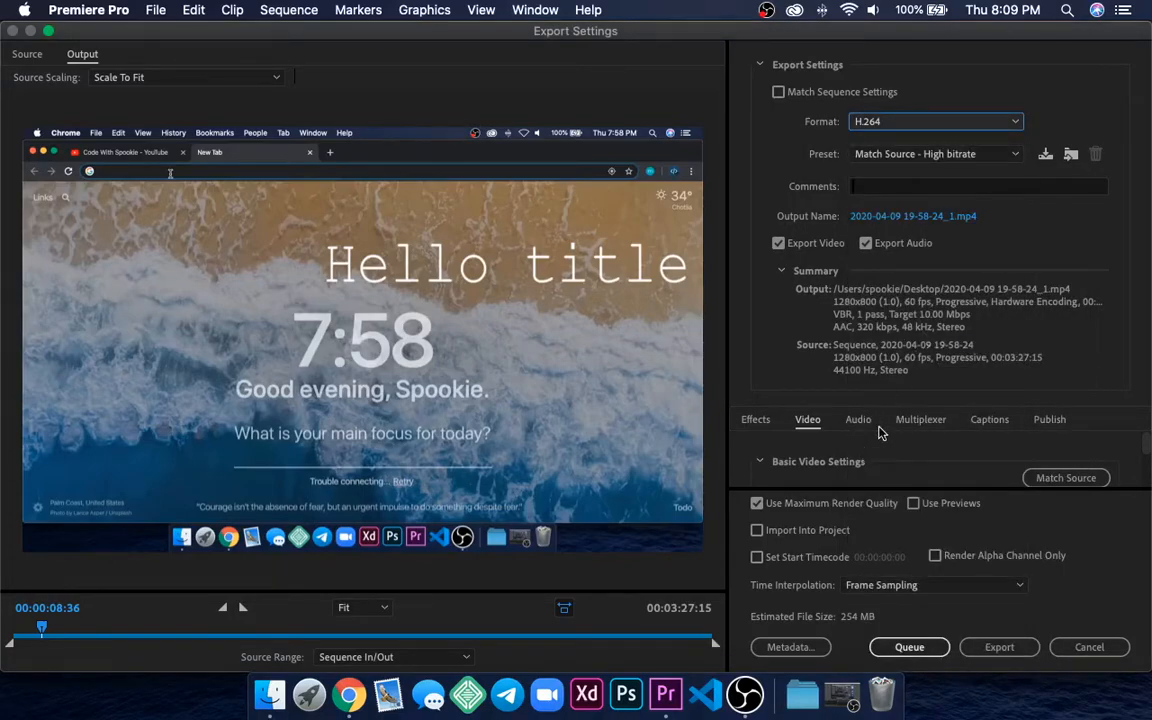
scroll(790, 445, "down", 3)
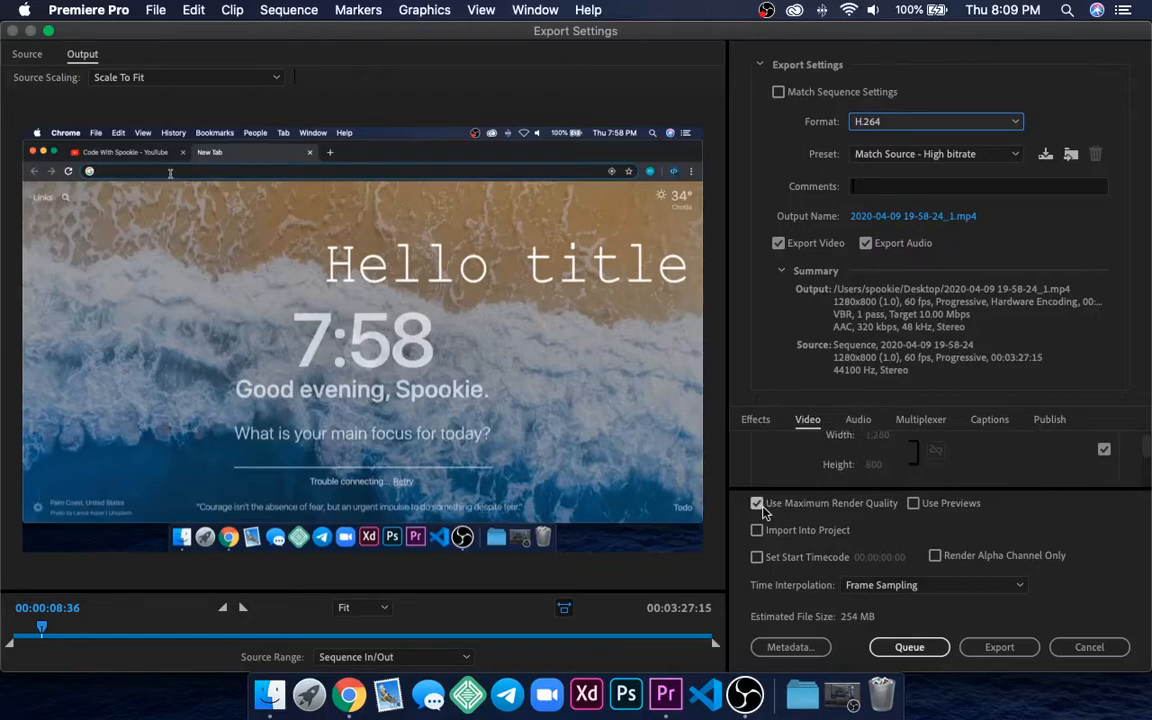
left_click(985, 648)
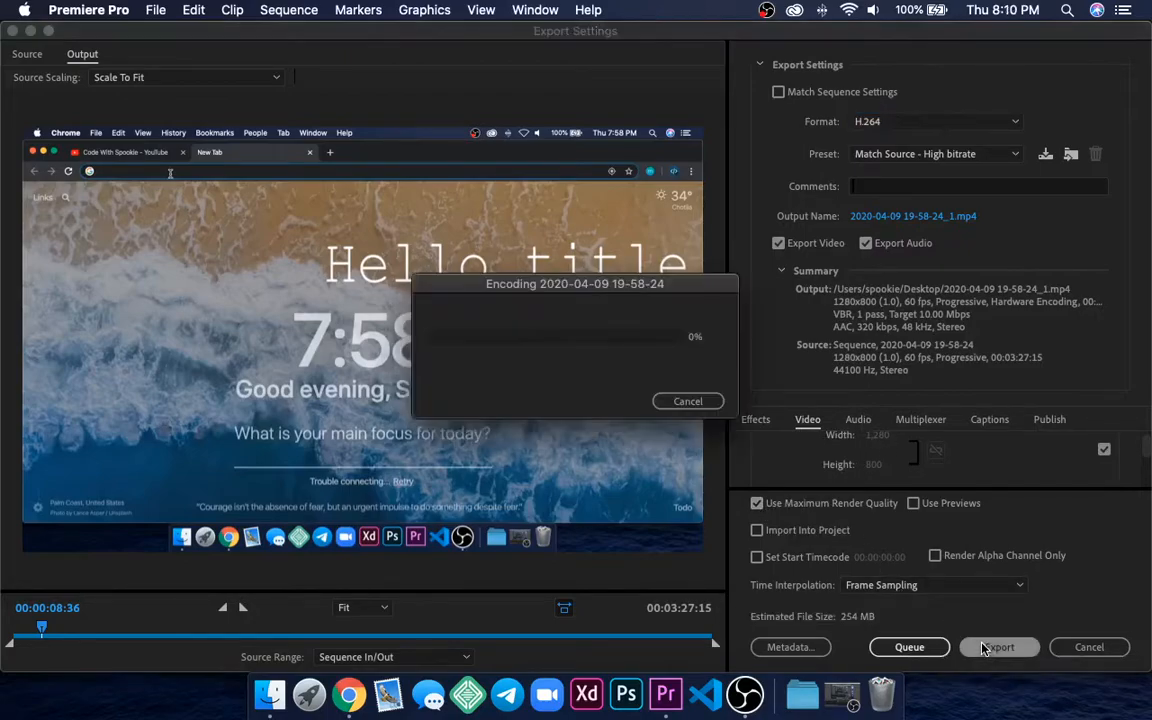